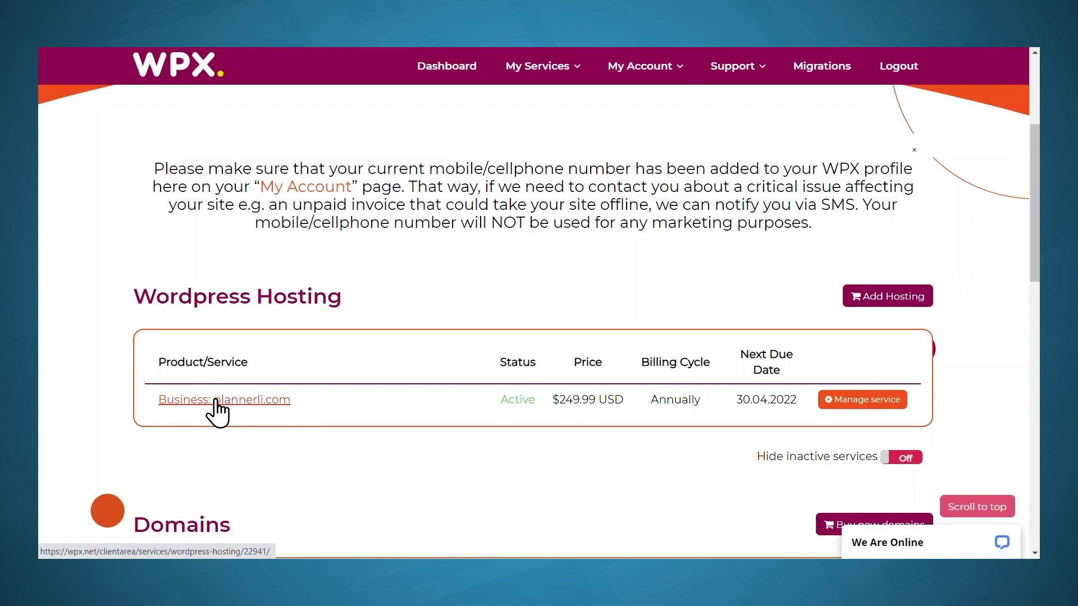
- Open the Add an e-mail box form under the plannerli.com hosting's E-mail Boxes in WPX
left_click(883, 402)
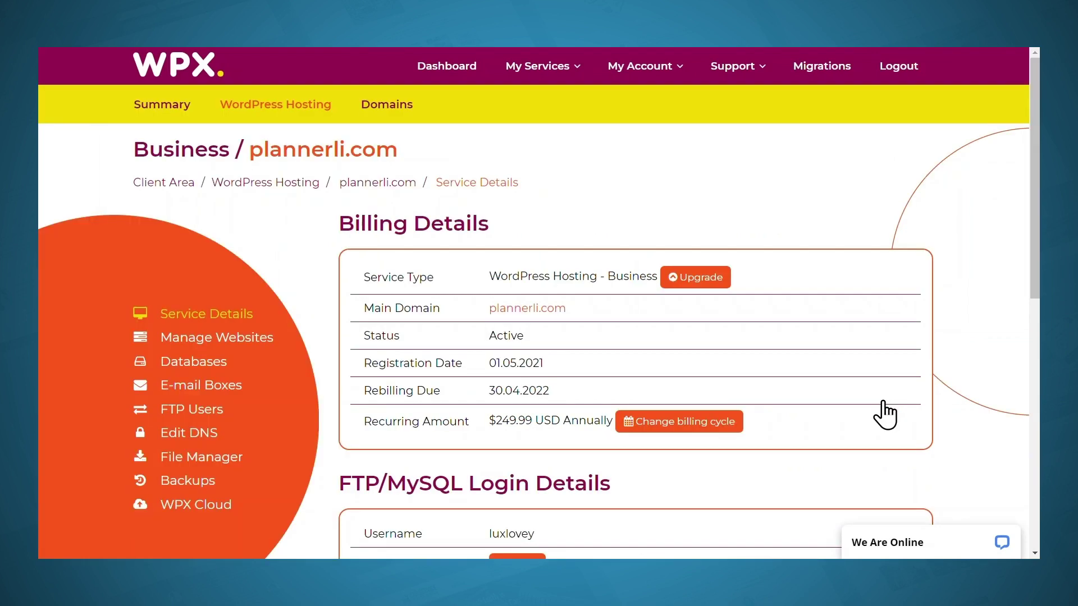
left_click(215, 391)
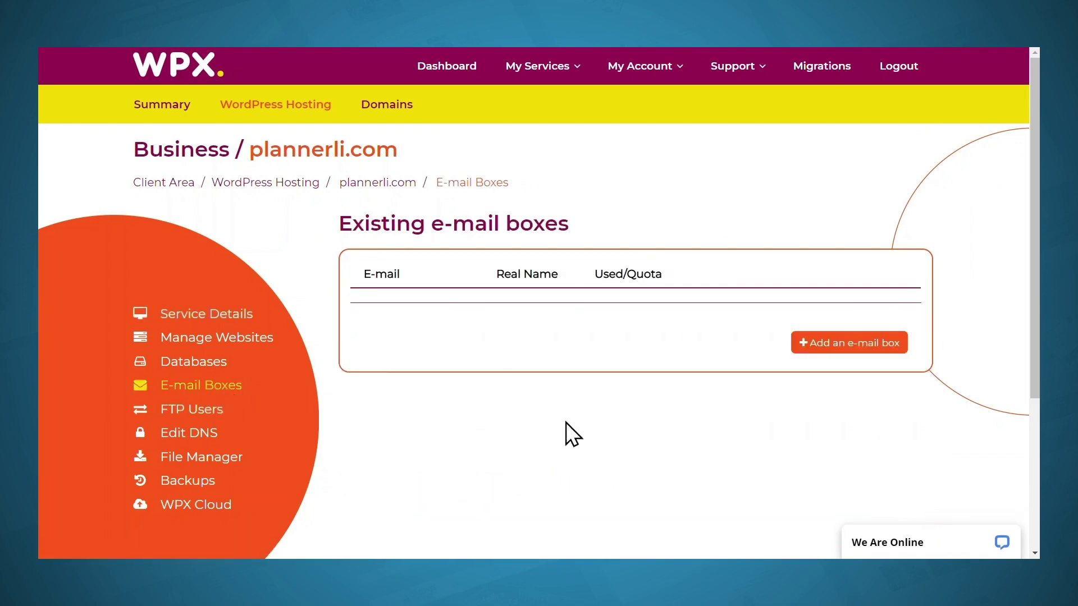
left_click(847, 341)
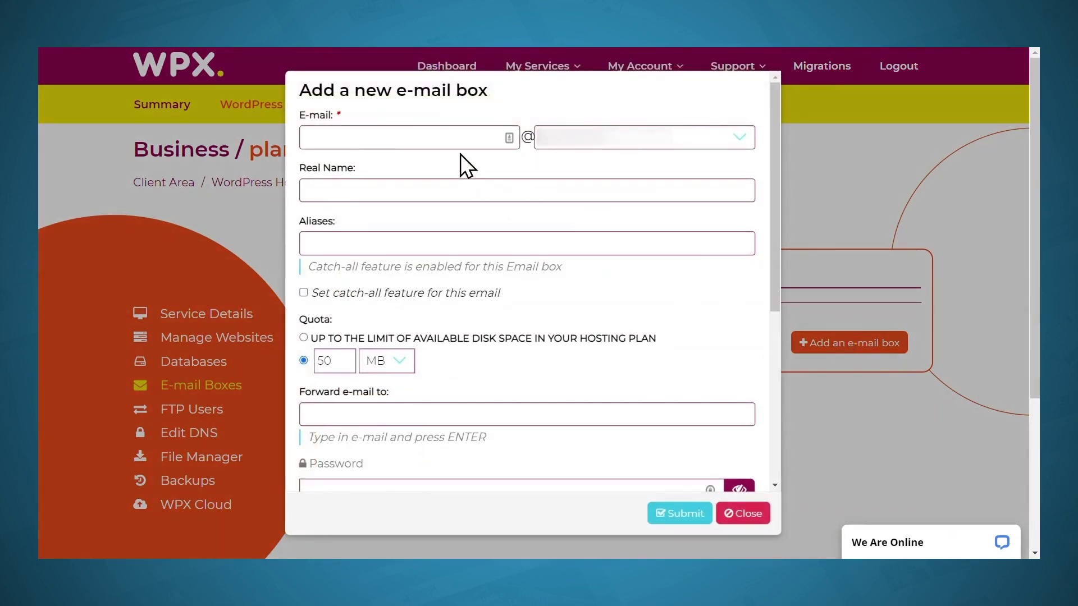
- Enter the mailbox's address name and real name, and enable catch-all
left_click(458, 135)
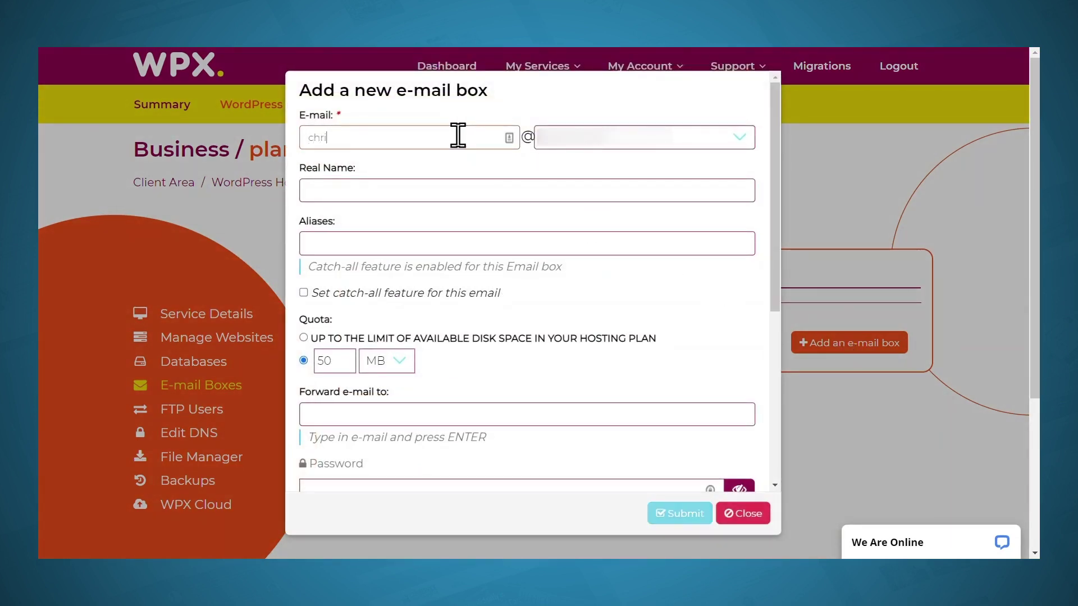
left_click(376, 191)
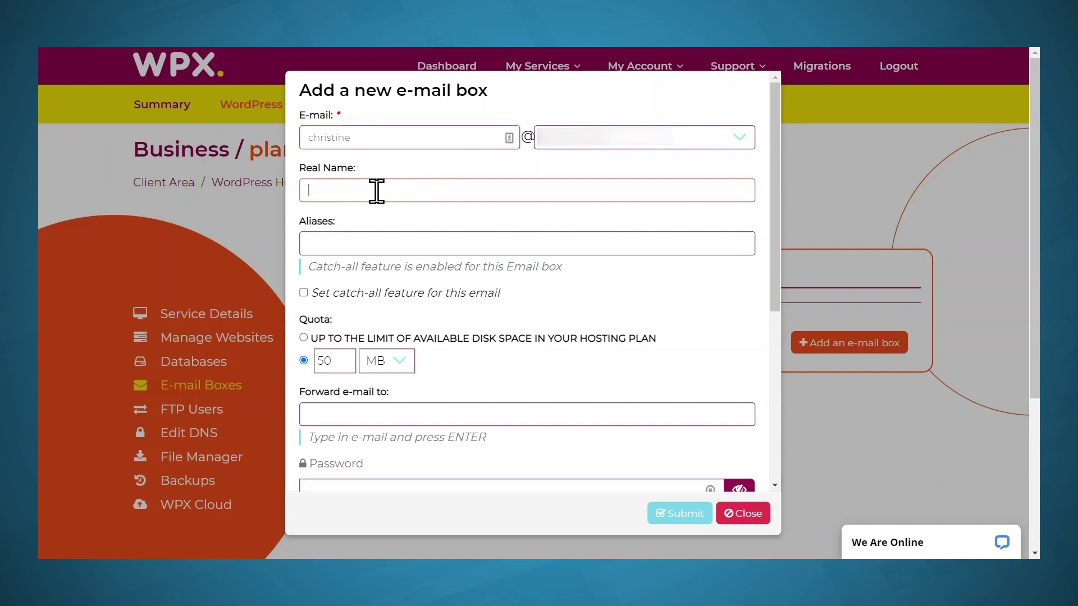
left_click(302, 292)
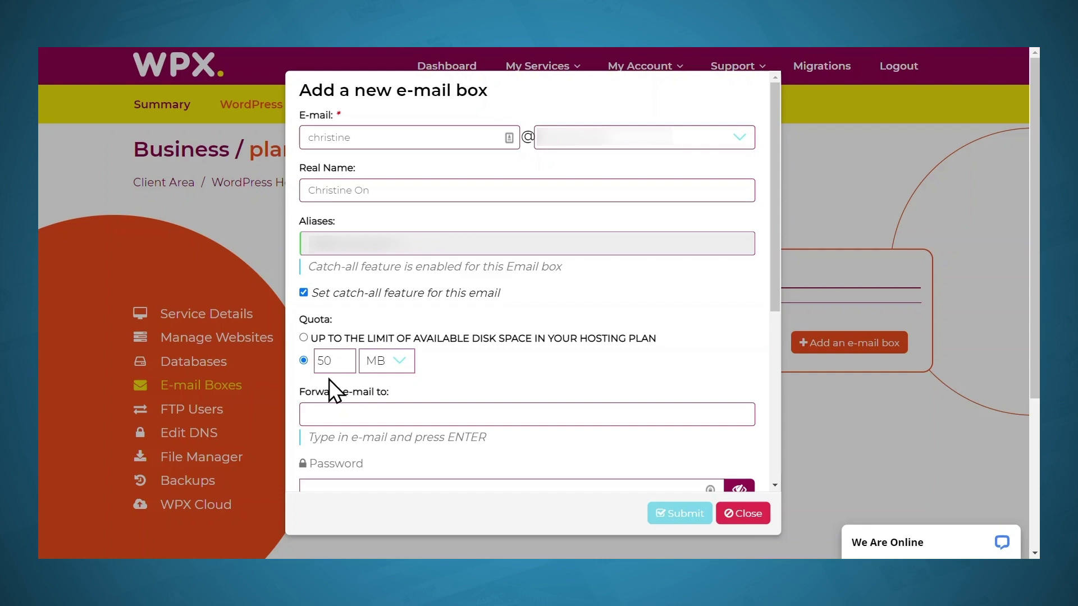
- Add the forwarding address, a generated password with confirmation and the settings recipient, then submit the mailbox
scroll(329, 379, "down", 5)
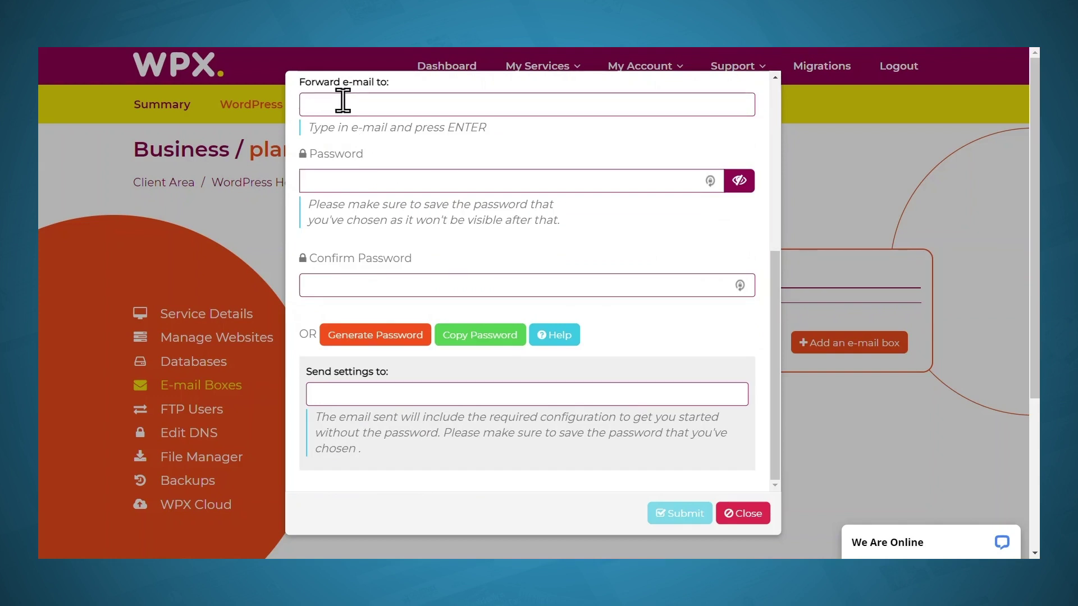
key("ctrl+v")
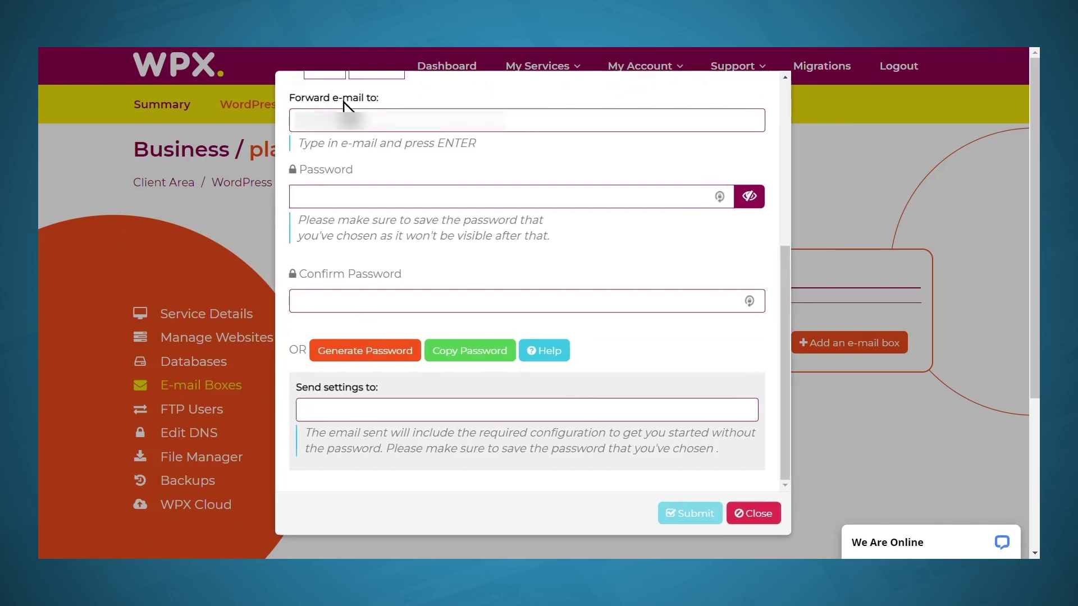
left_click(333, 196)
key("ctrl+v")
left_click(331, 285)
key("ctrl+v")
left_click(332, 393)
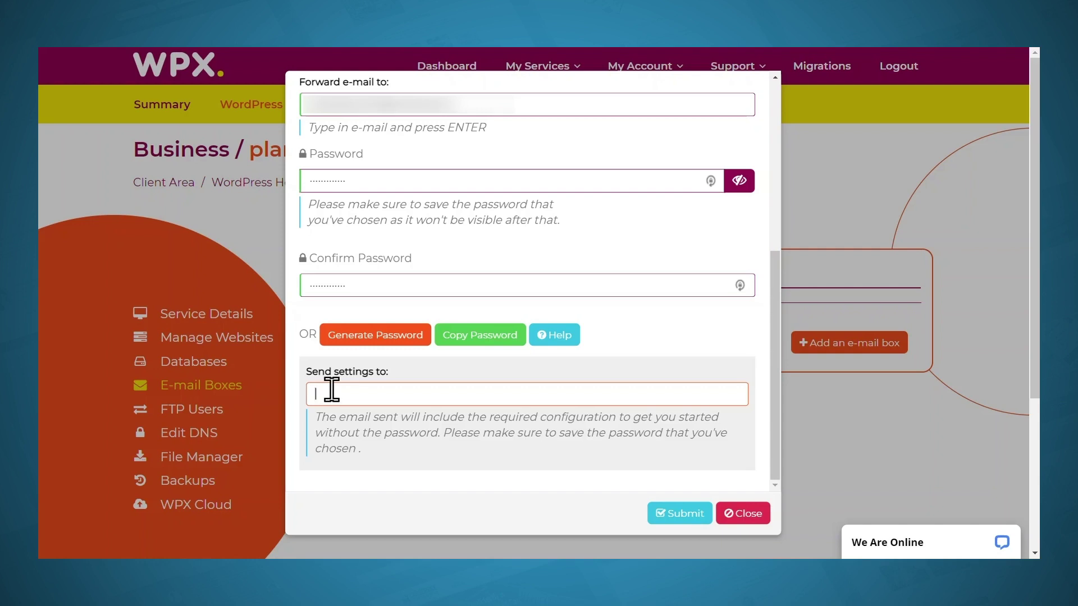
key("ctrl+v")
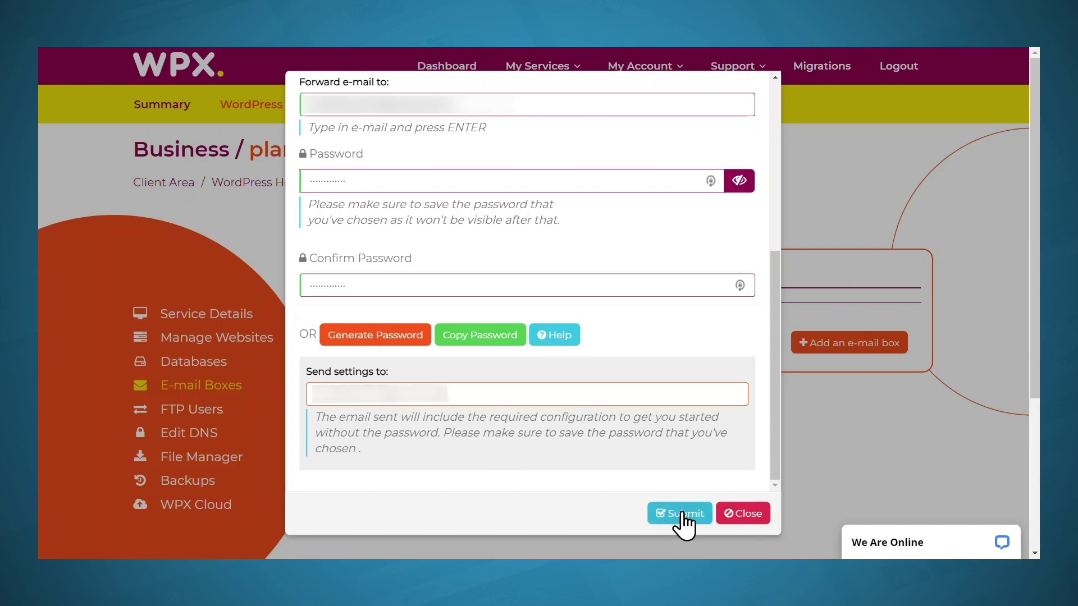
left_click(682, 513)
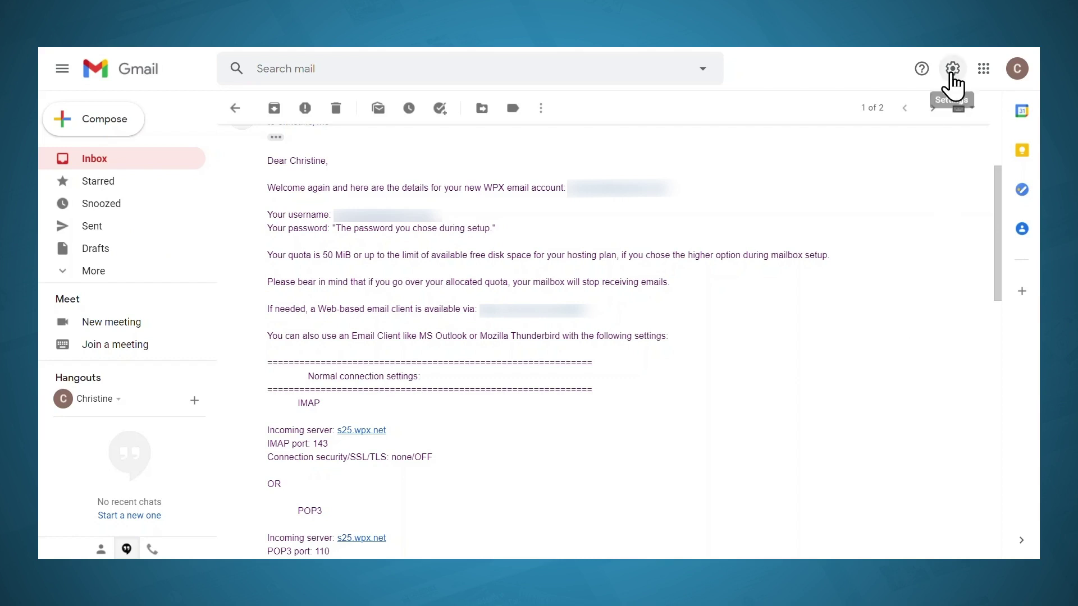
- Go to Gmail's Accounts and Import settings and start adding another email address you own
left_click(952, 71)
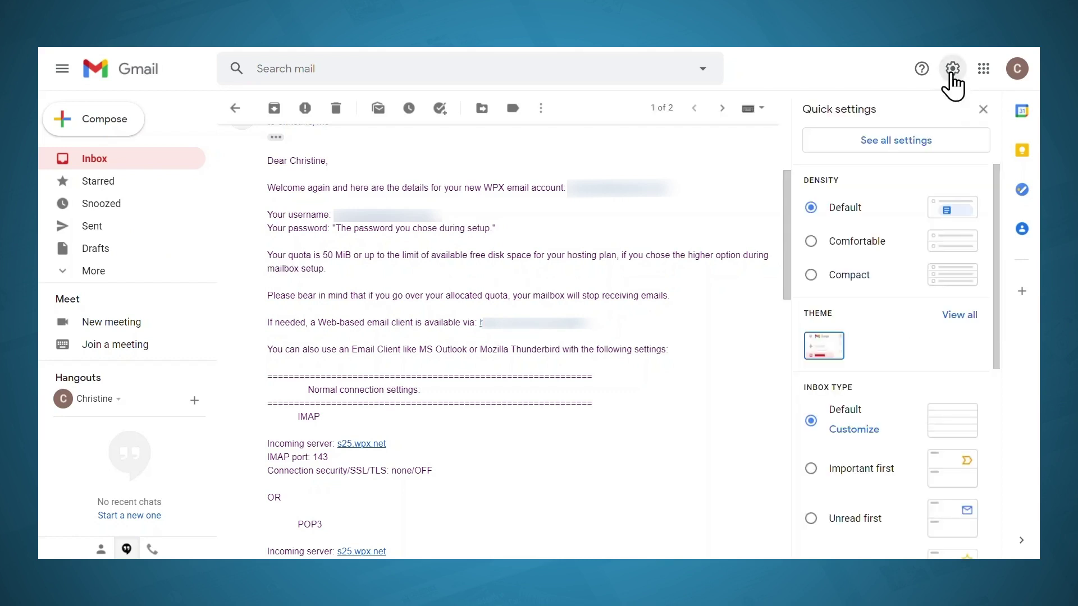
left_click(906, 150)
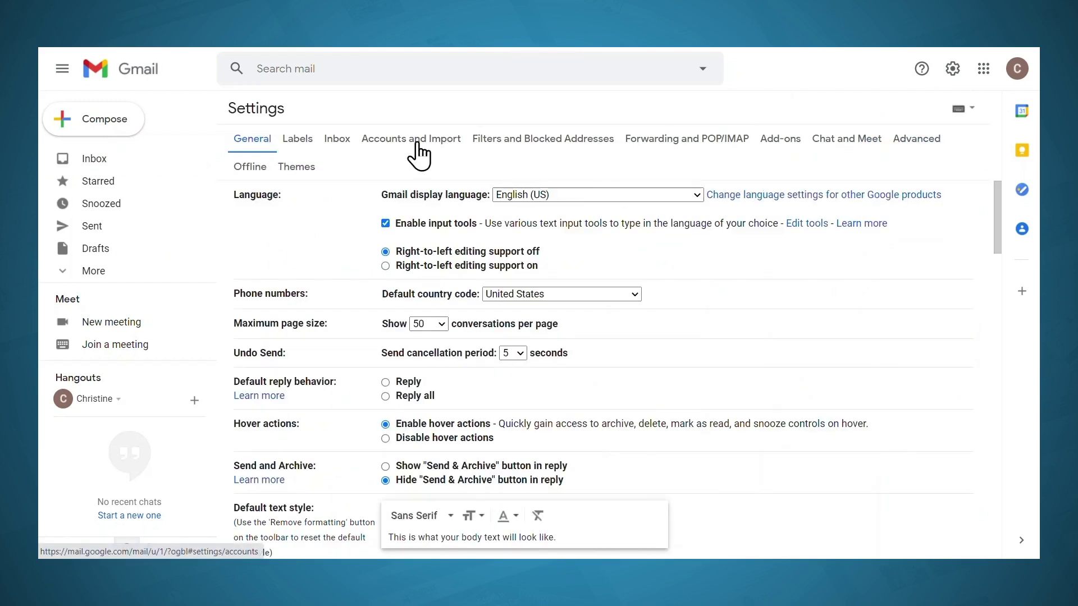
left_click(417, 140)
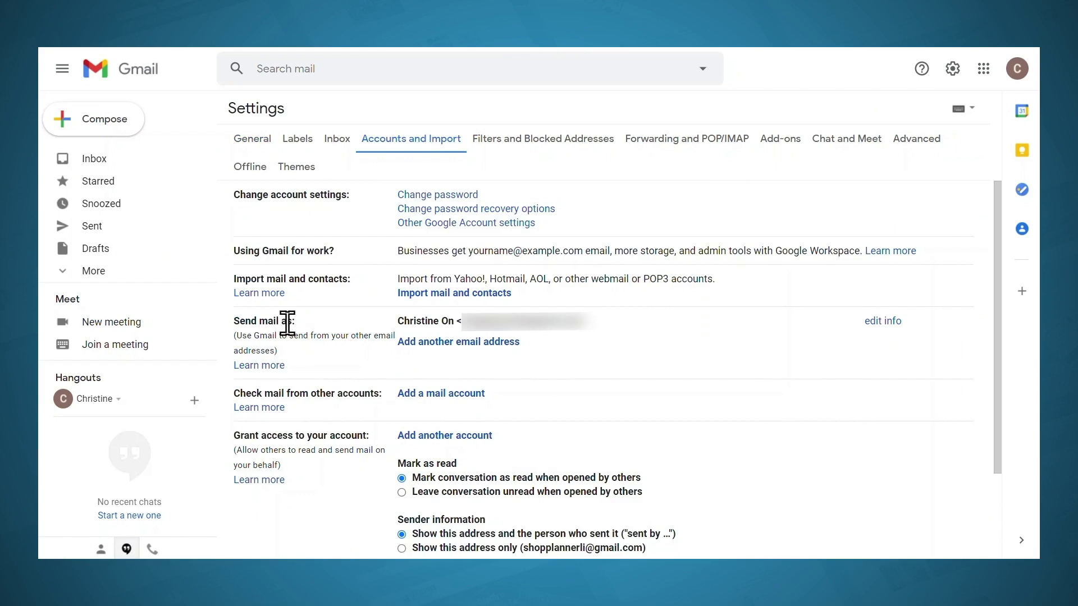
left_click(440, 343)
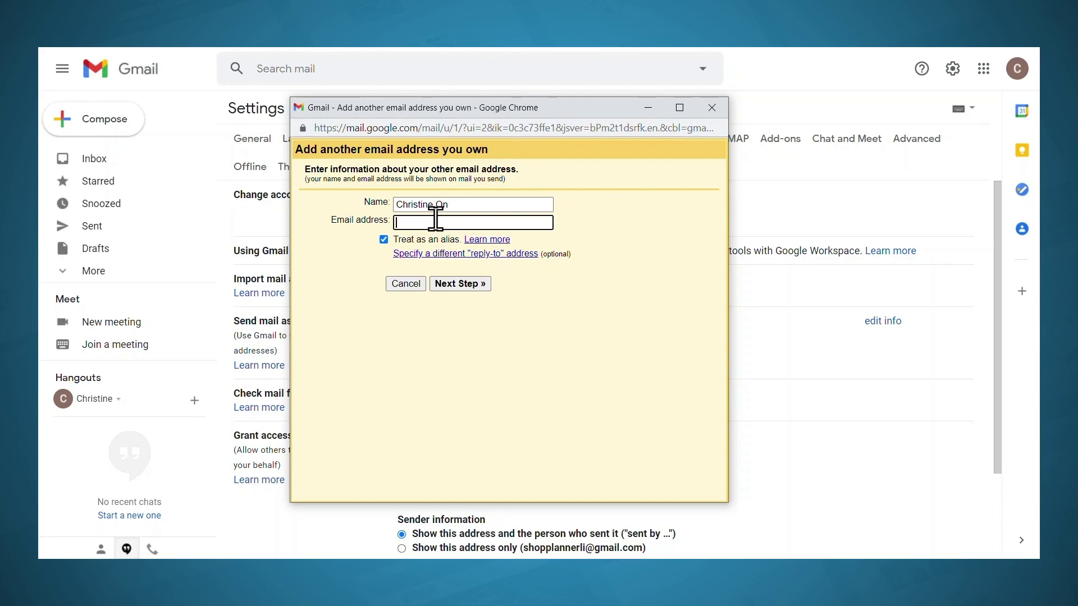
- Enter the new domain address as an alias and continue to the SMTP server step
key("ctrl+v")
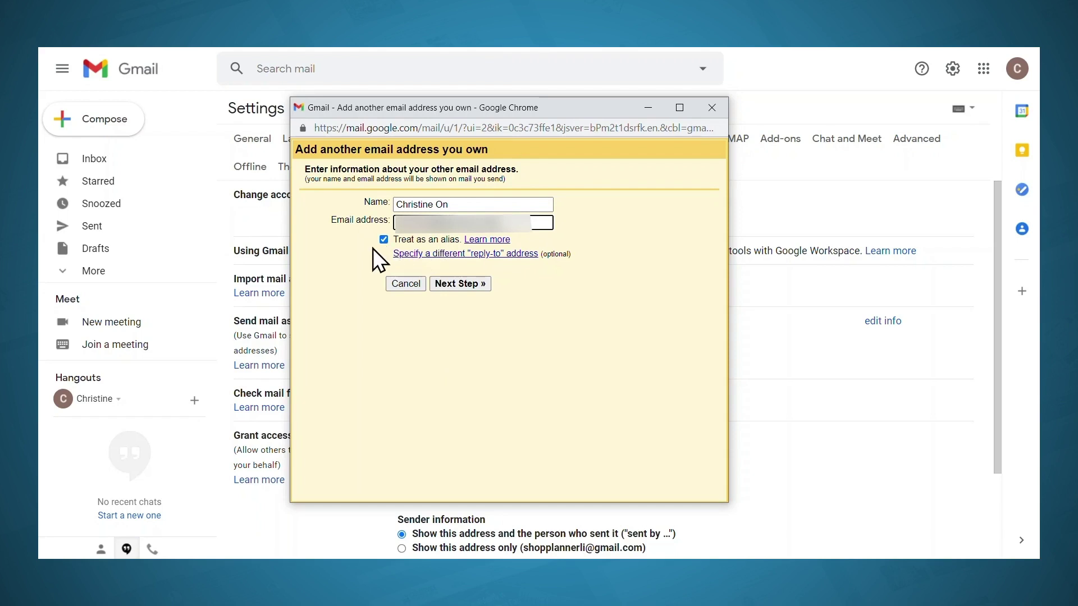
left_click(459, 289)
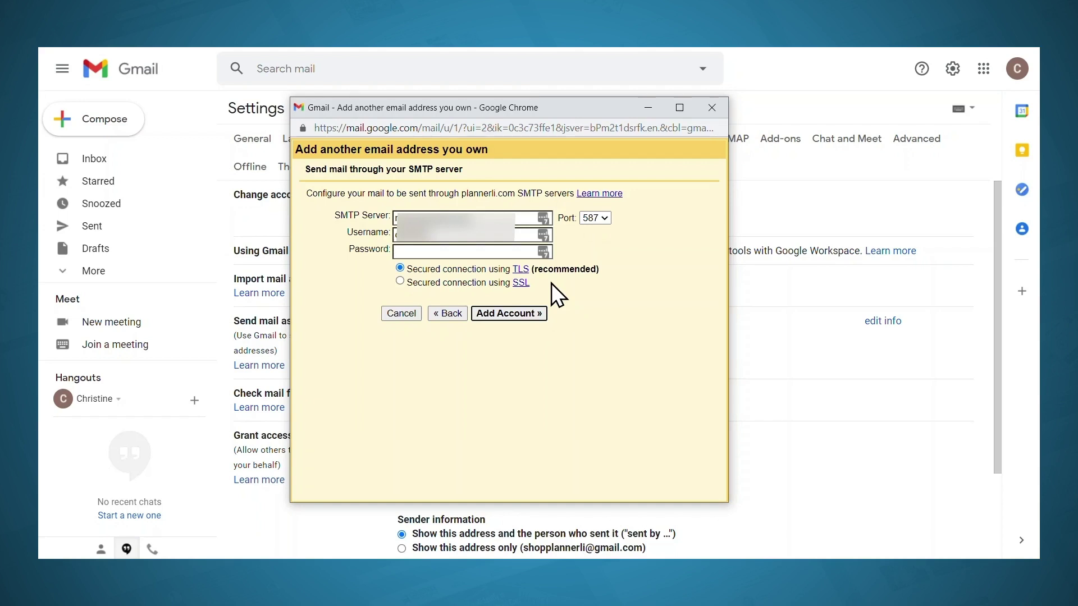
- Confirm the SMTP server, enter the mailbox password, choose port 25 and add the account
left_click(551, 284)
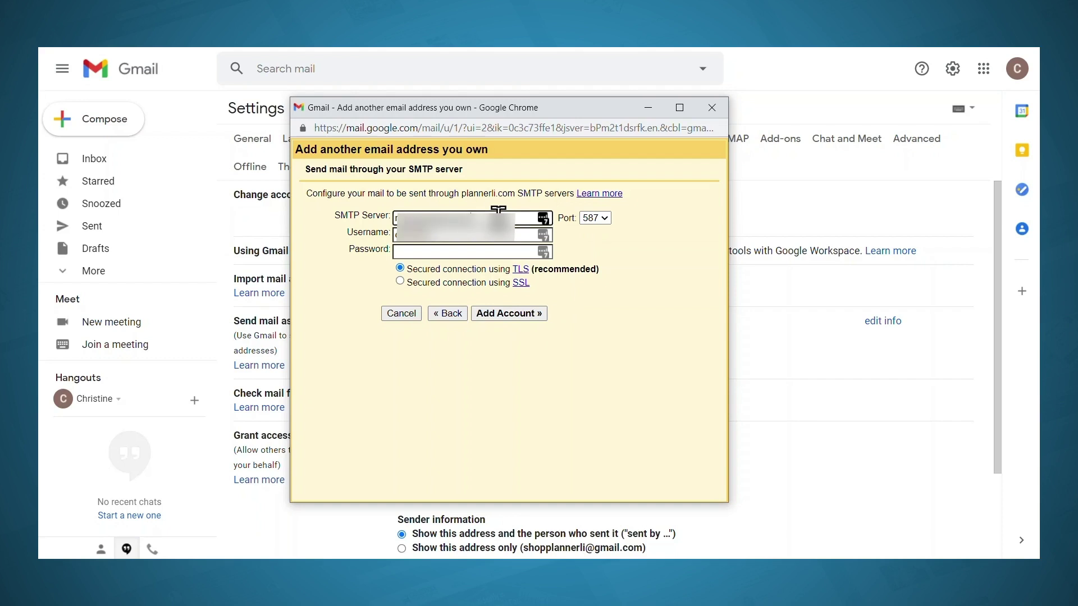
left_click(454, 247)
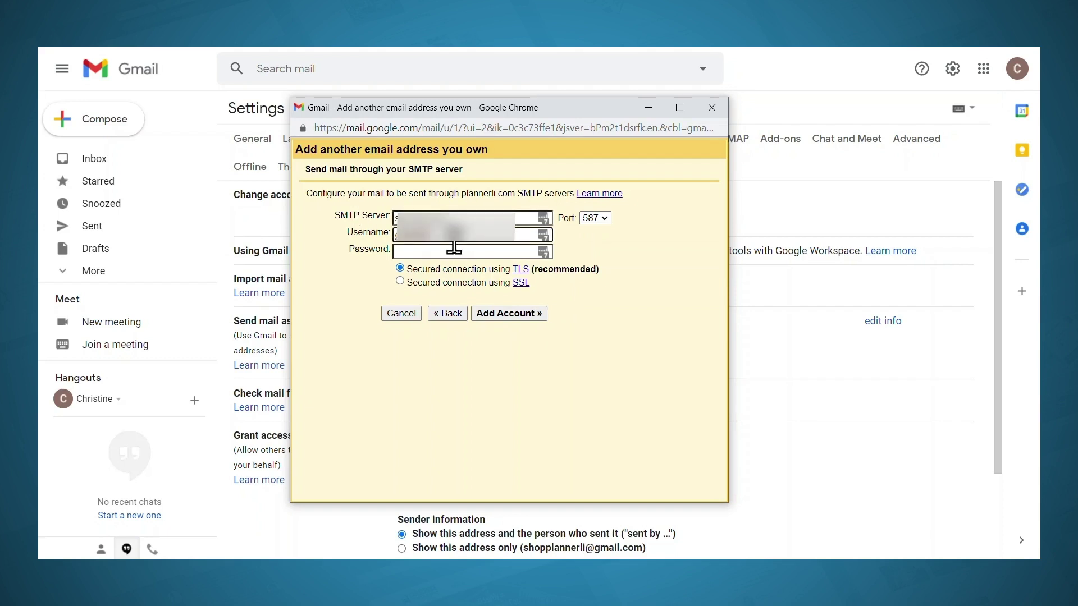
left_click(486, 253)
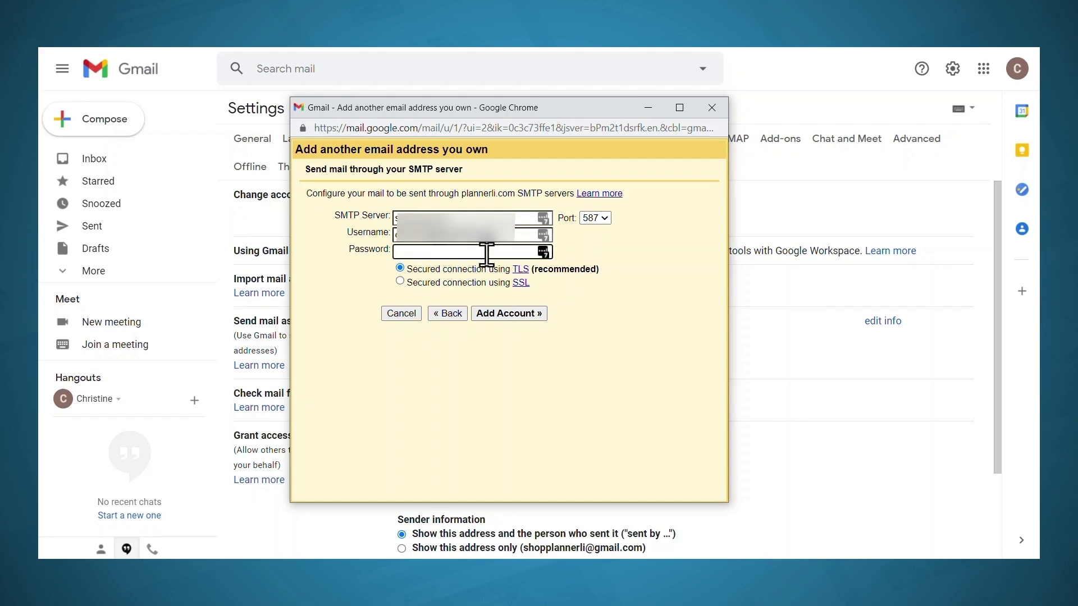
key("ctrl+v")
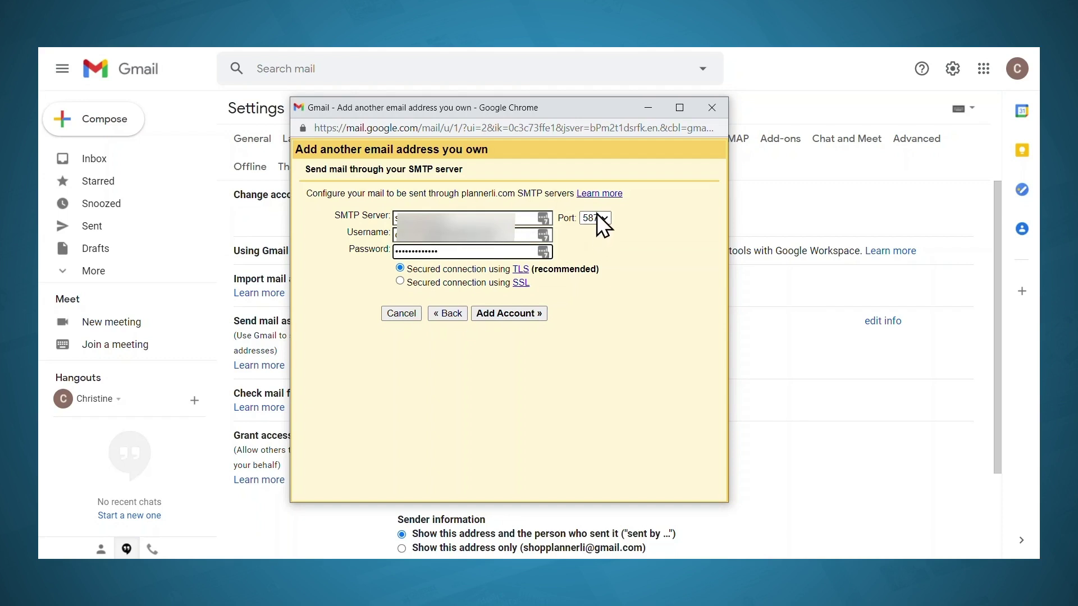
left_click(602, 225)
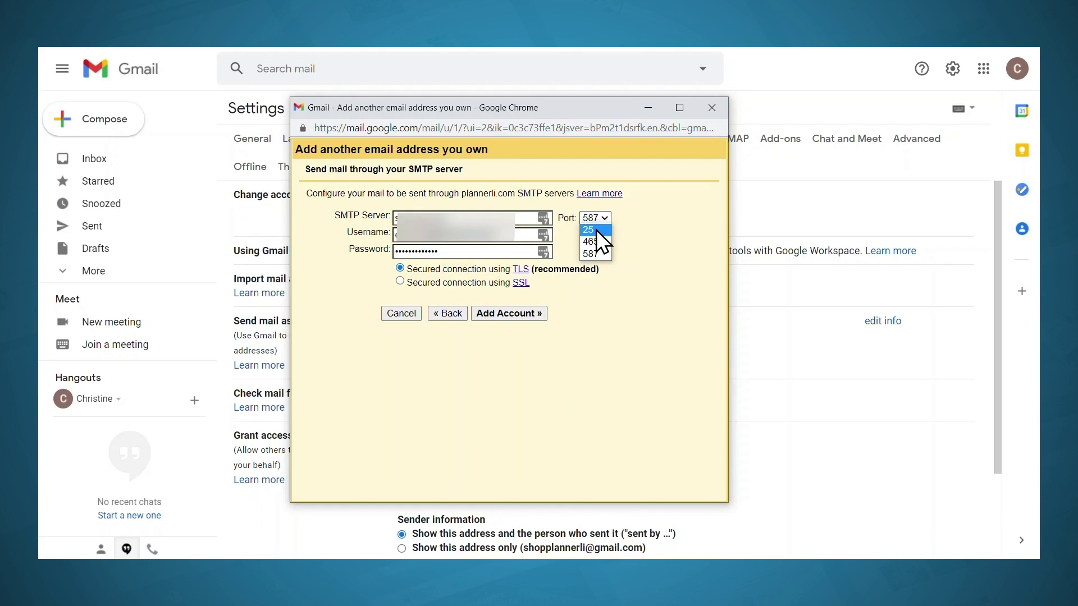
left_click(596, 231)
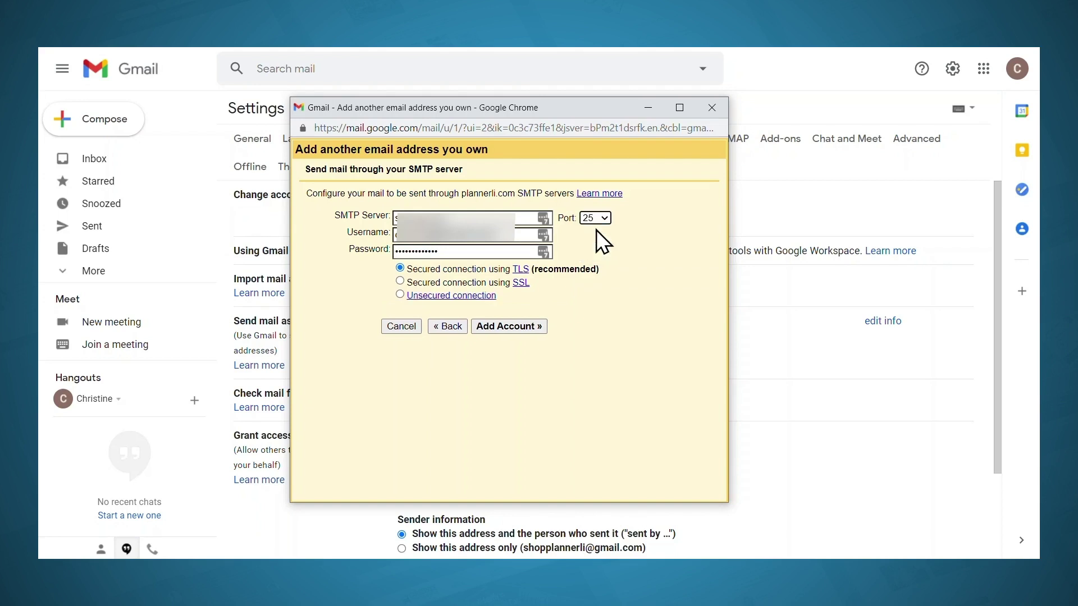
left_click(515, 325)
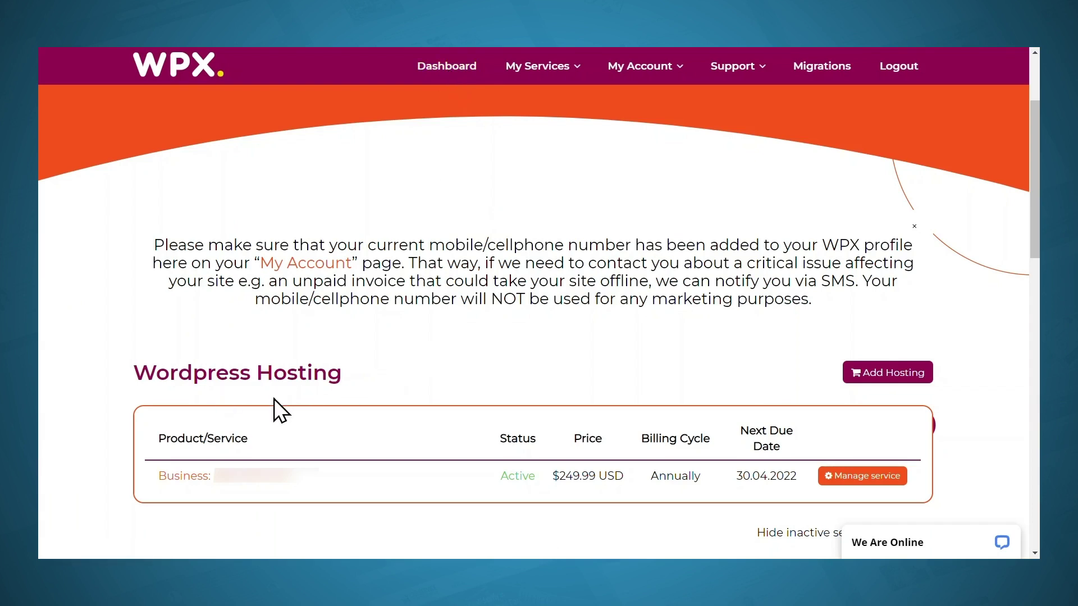
- Open the new mailbox's webmail inbox from the Business hosting plan's E-mail Boxes in WPX
left_click(853, 478)
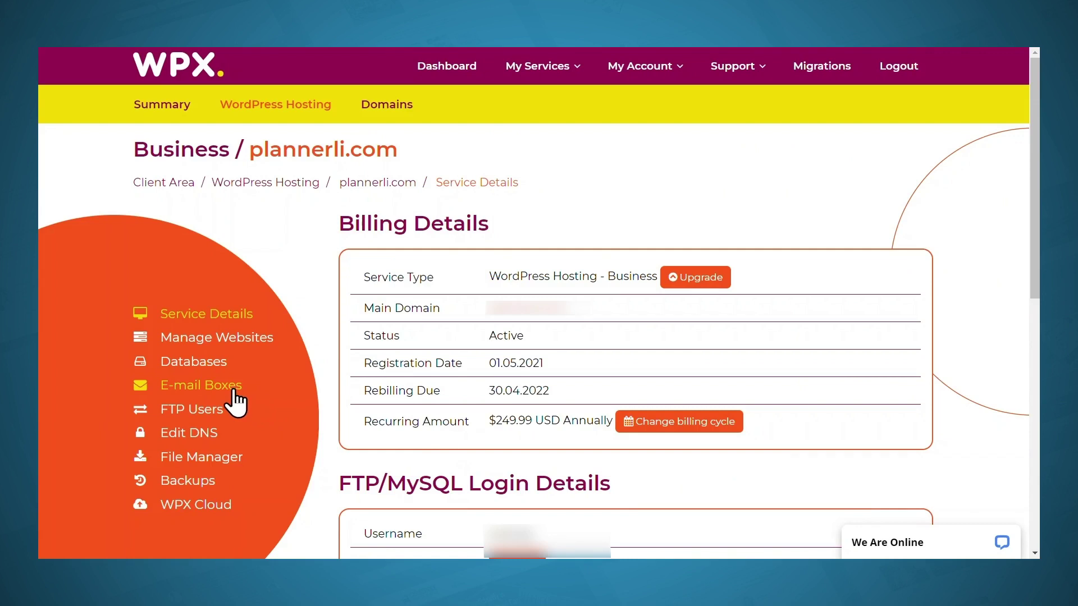
left_click(234, 389)
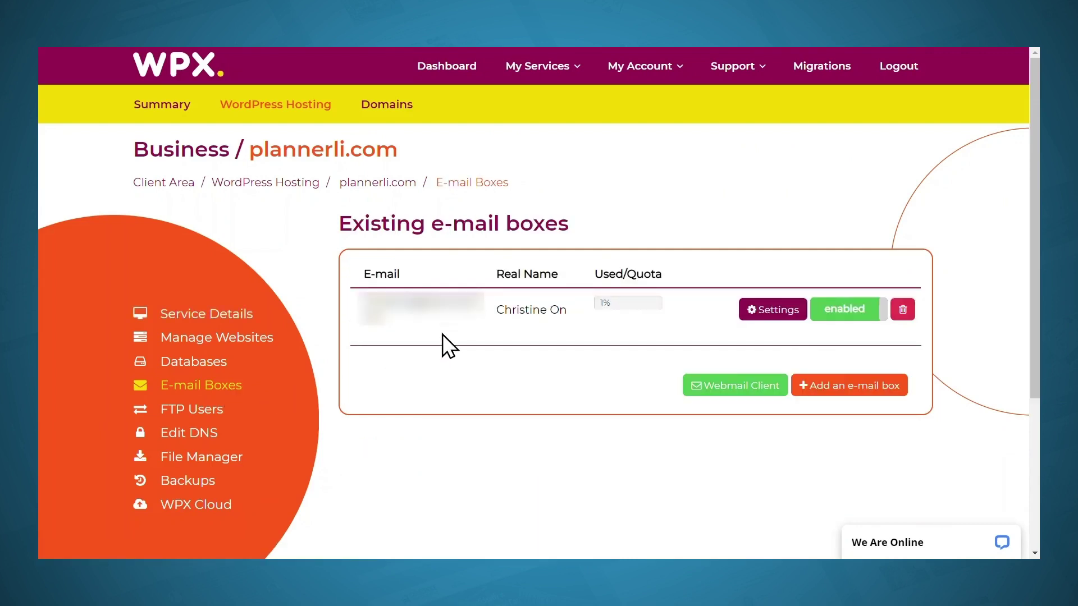
left_click(742, 393)
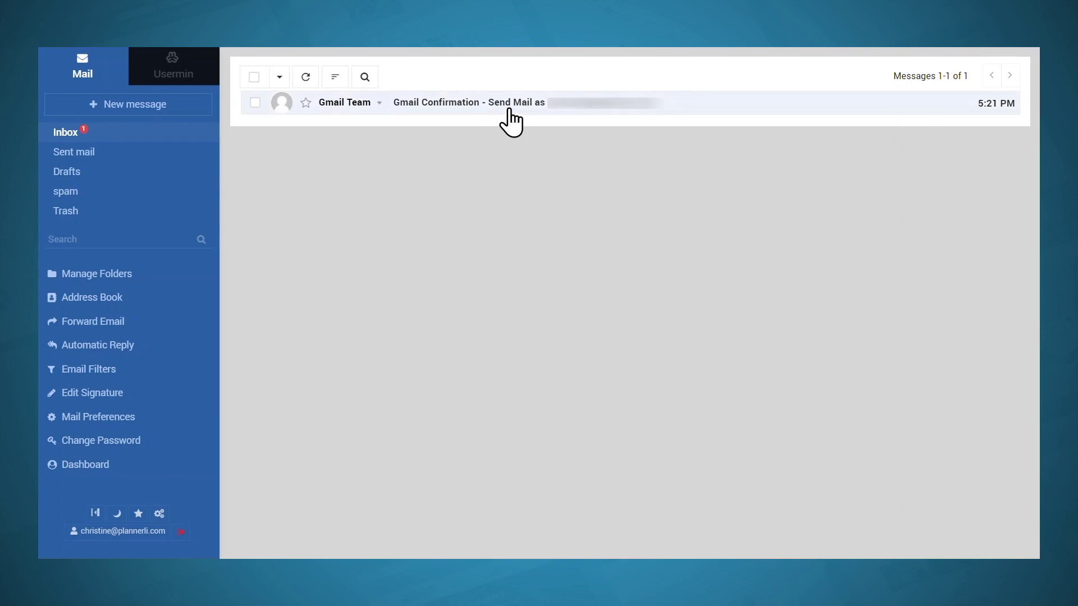
- Open the Gmail Confirmation – Send Mail as message and select its verification code
left_click(510, 104)
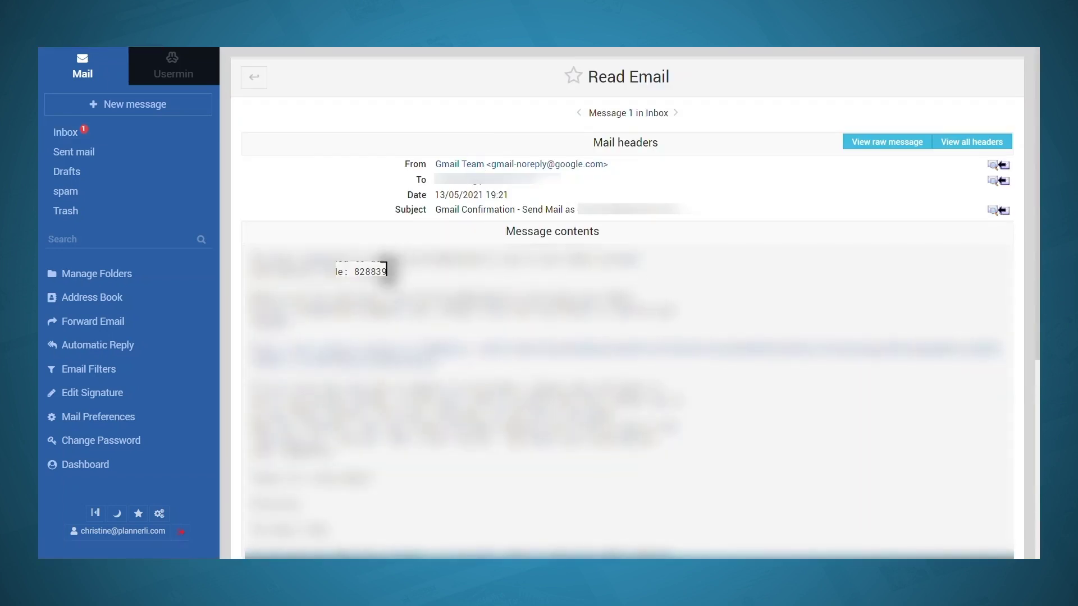
double_click(387, 272)
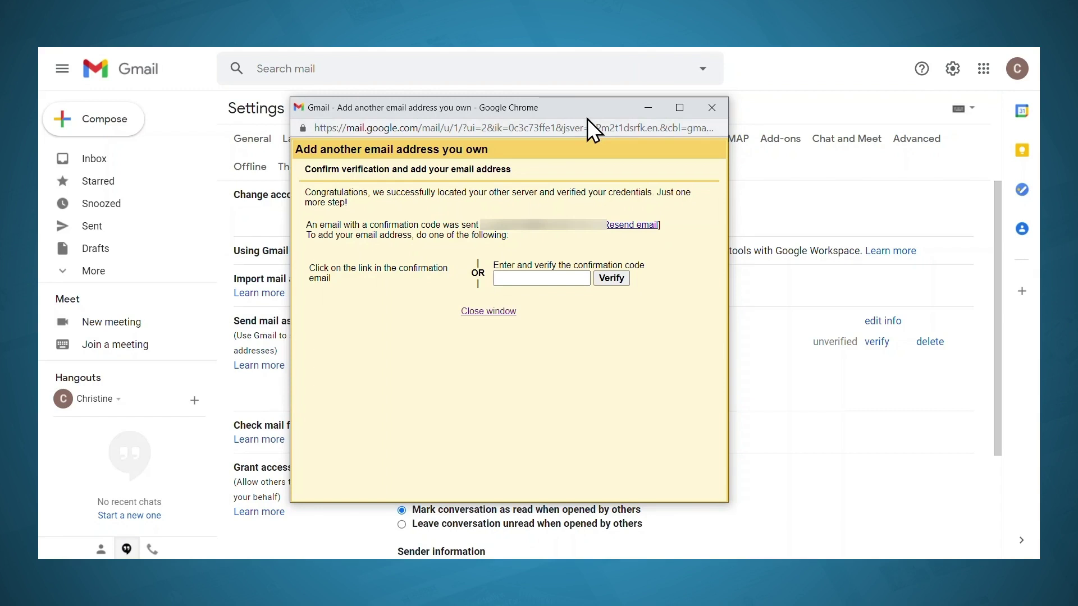
- Paste the confirmation code into Gmail and verify the address
left_click(530, 280)
key("ctrl+v")
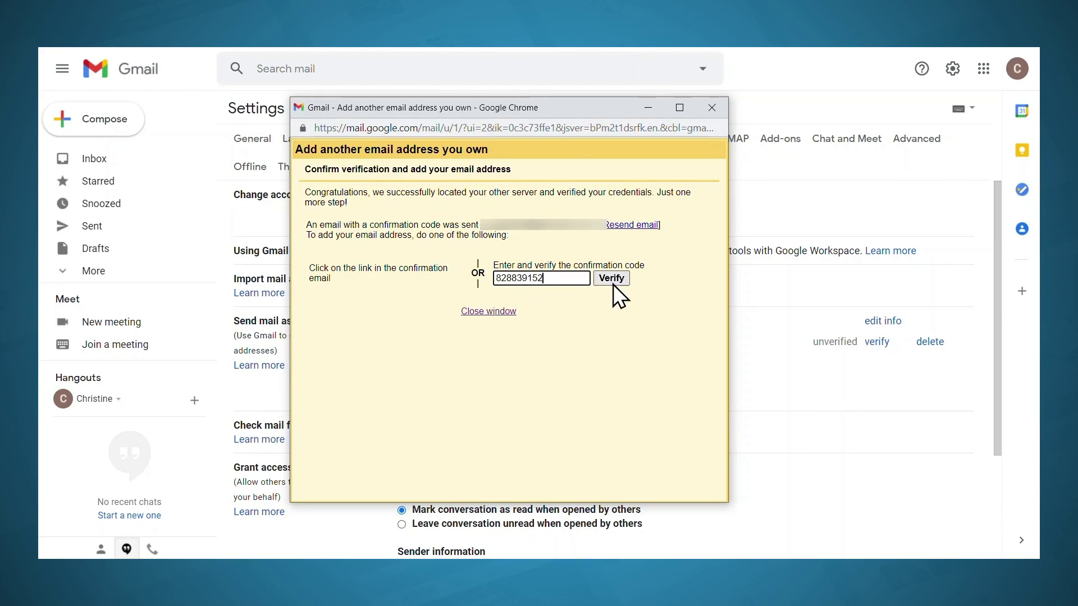
left_click(613, 284)
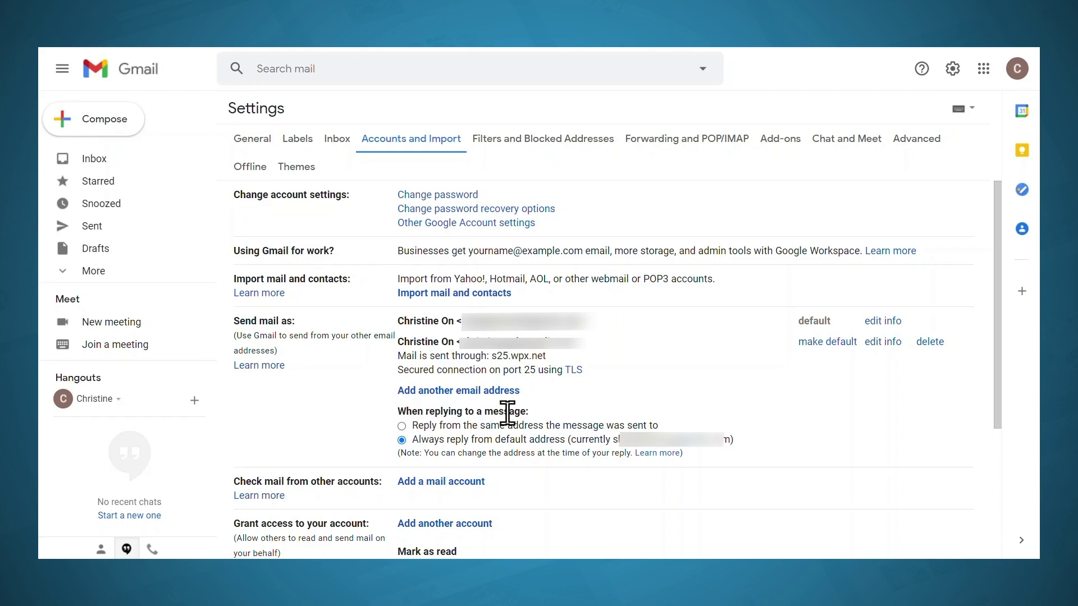
- Set replies to come from the receiving address, then check the From options in a new message
left_click(402, 424)
left_click(113, 127)
left_click(828, 241)
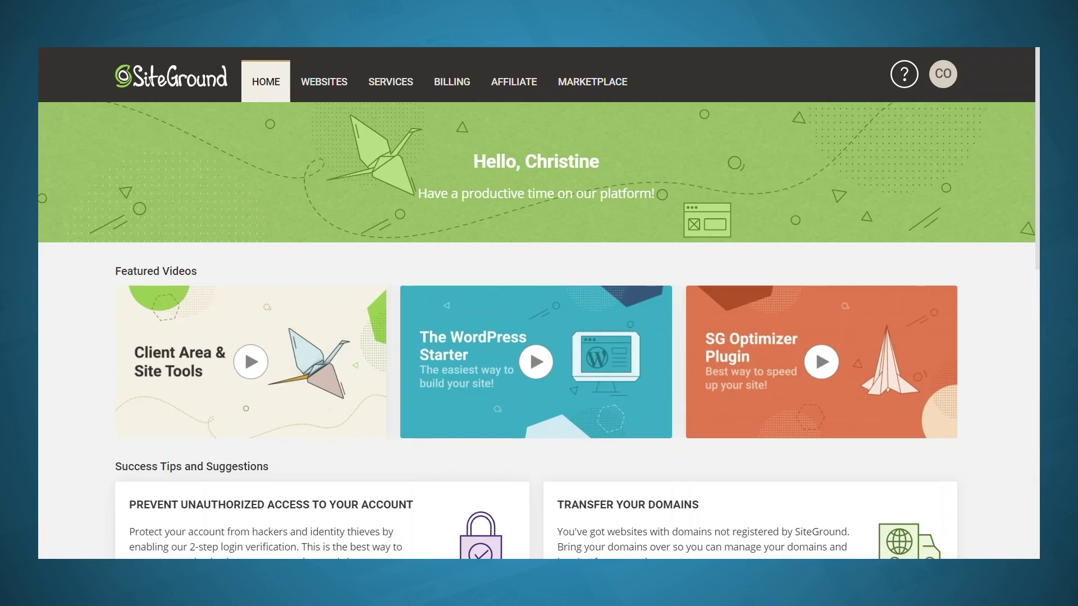
- Open the Email Accounts page in the first website's Site Tools on SiteGround
left_click(331, 96)
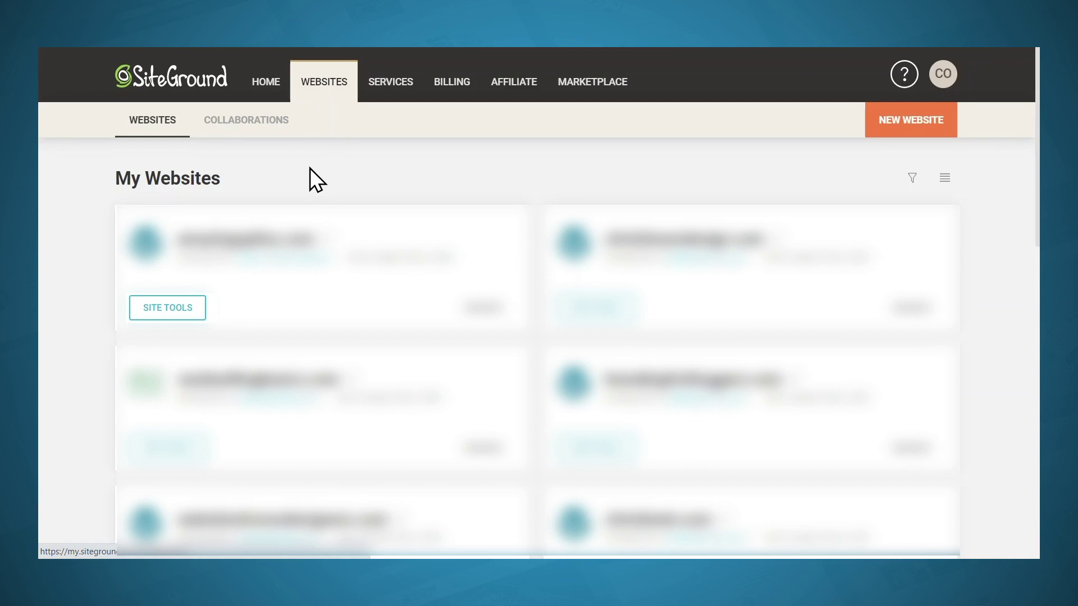
left_click(165, 315)
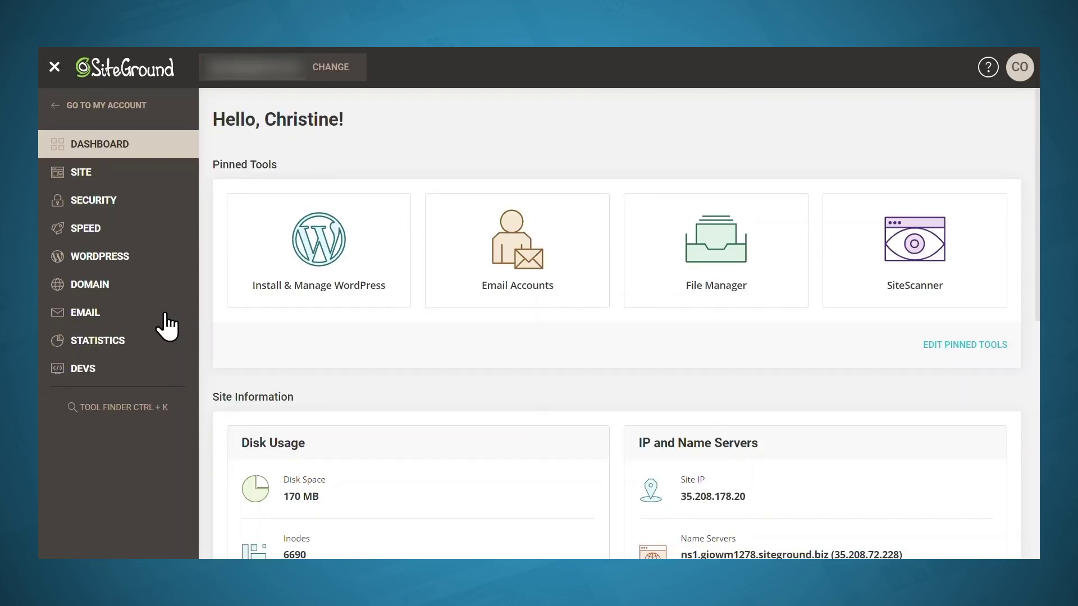
left_click(85, 312)
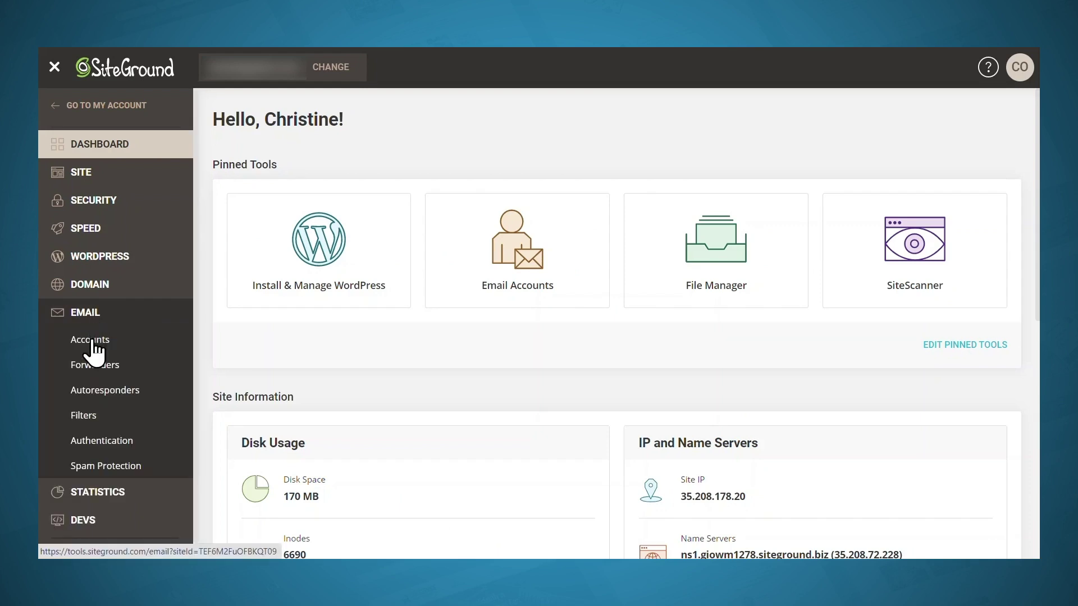
left_click(91, 342)
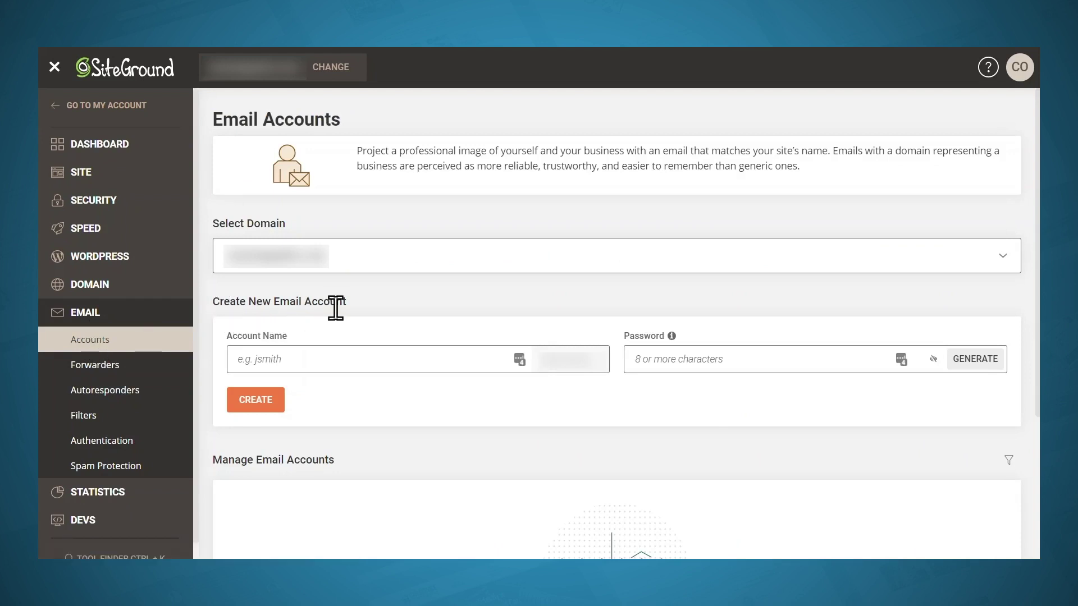
- Create the new email account with its account name and a pasted password
left_click(278, 366)
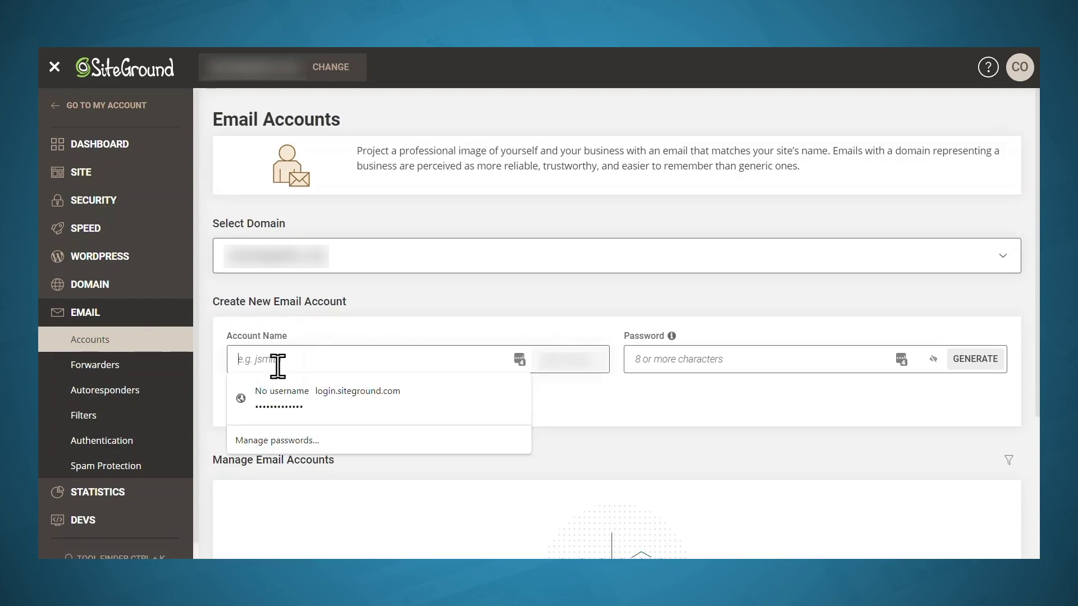
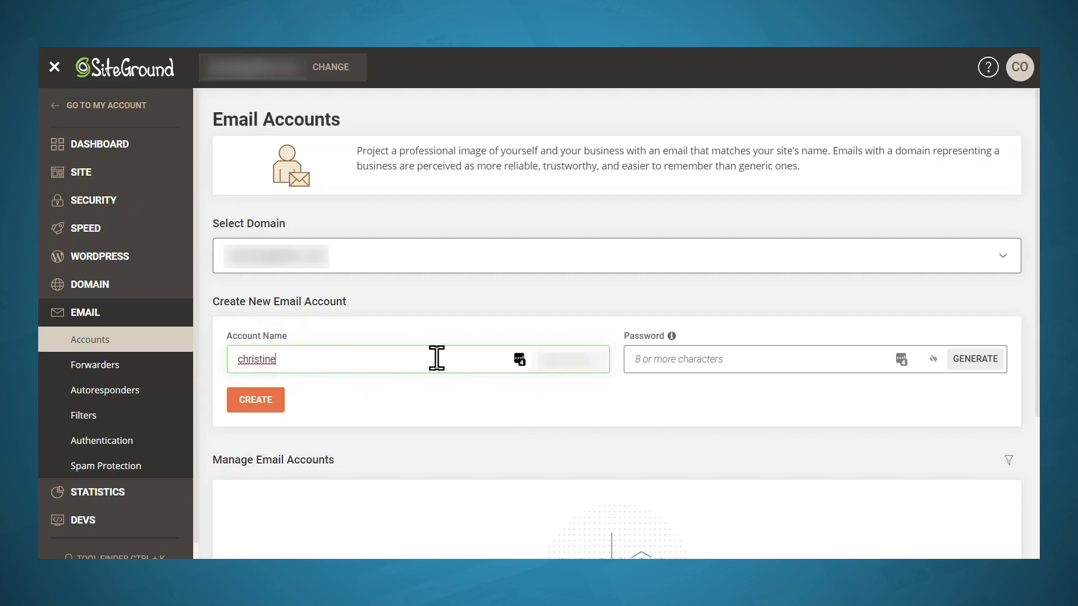
left_click(720, 358)
key("ctrl+v")
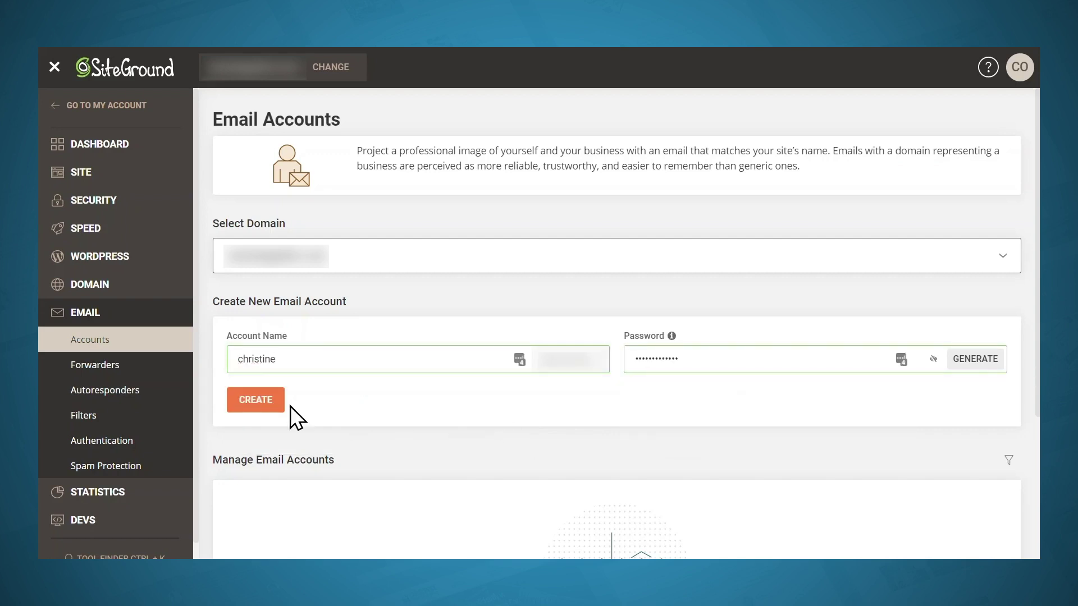
left_click(270, 407)
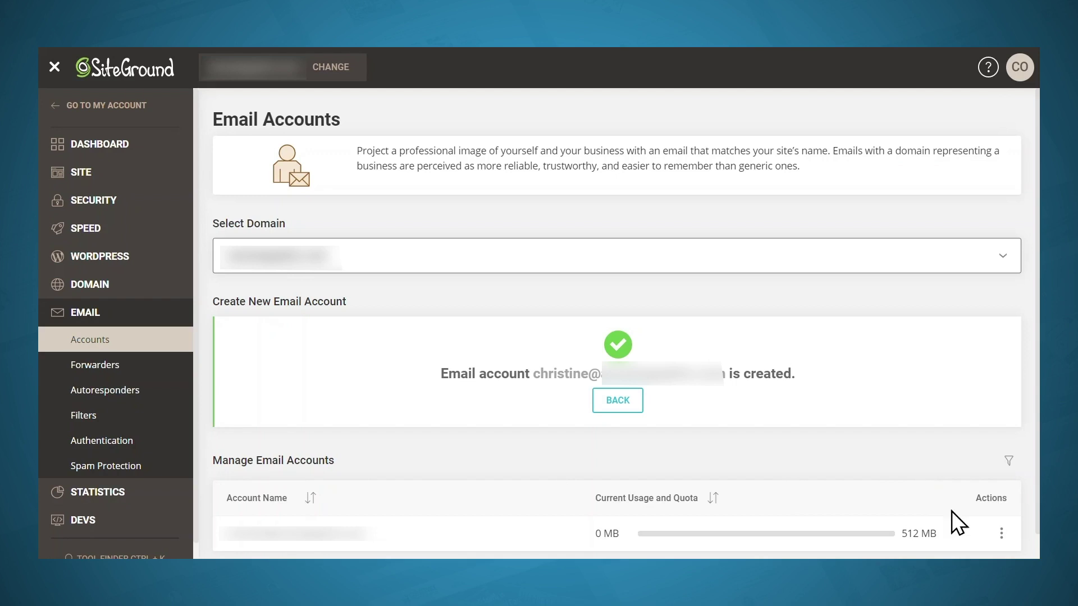
left_click(1008, 537)
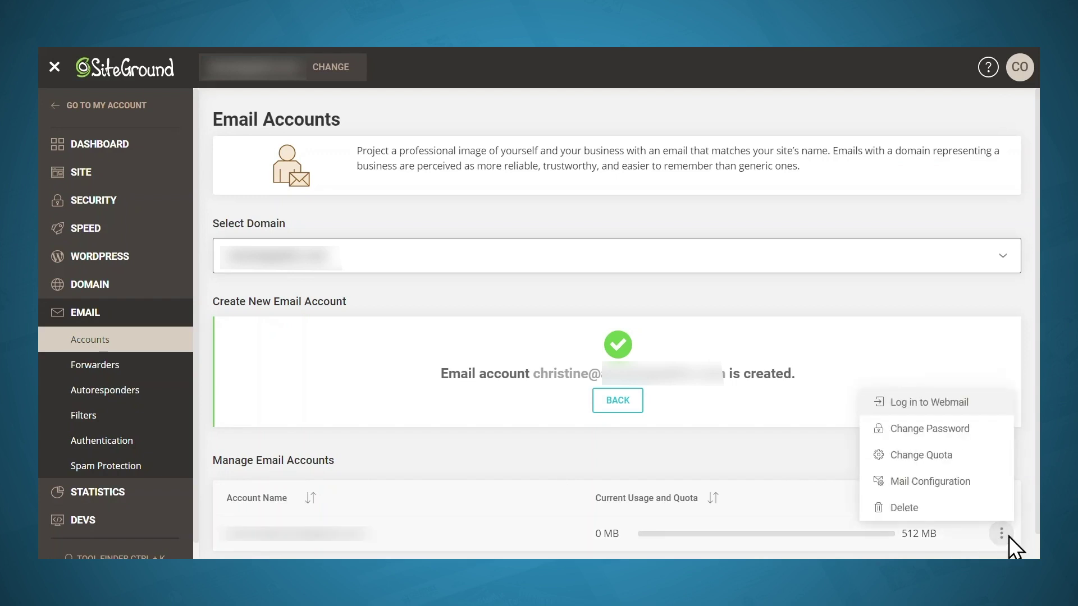
- Look up the account's manual mail settings: SMTP port 465, IMAP 993, POP3 995
left_click(969, 487)
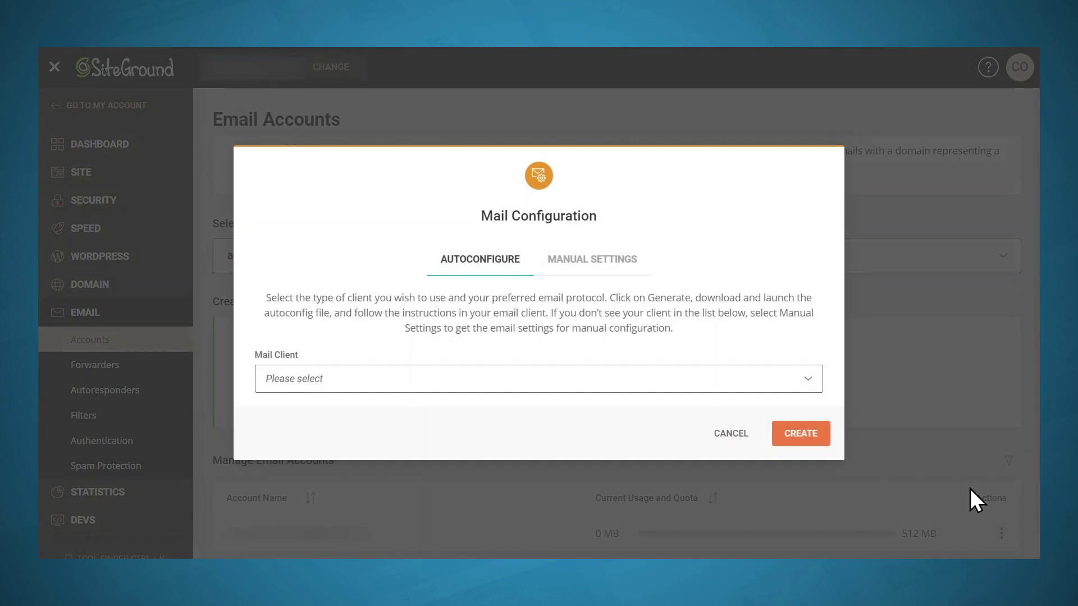
left_click(617, 268)
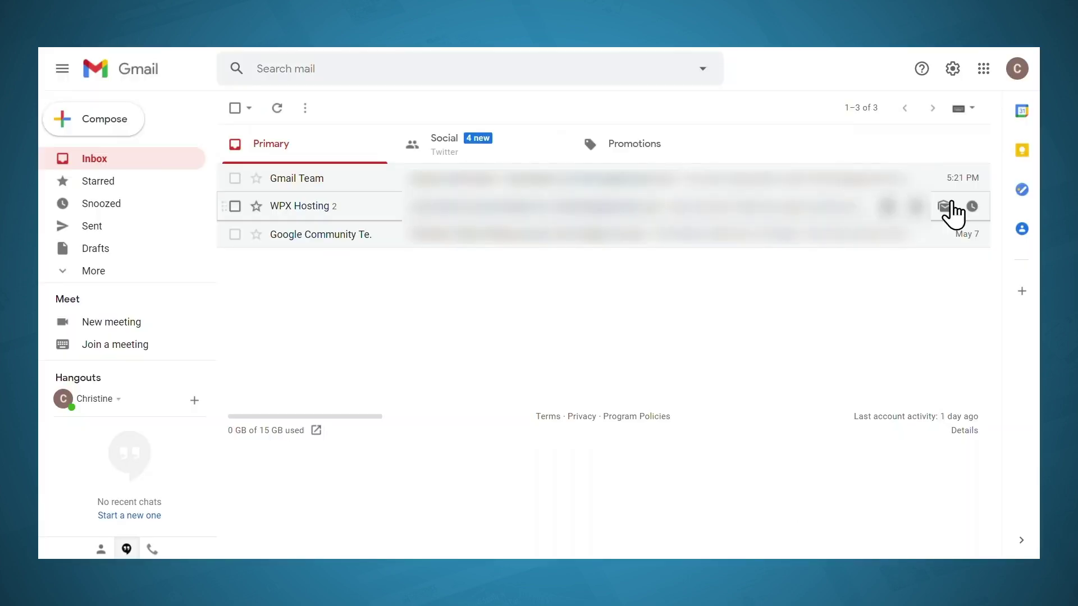
- Go to Gmail's Accounts and Import settings
left_click(952, 69)
left_click(916, 140)
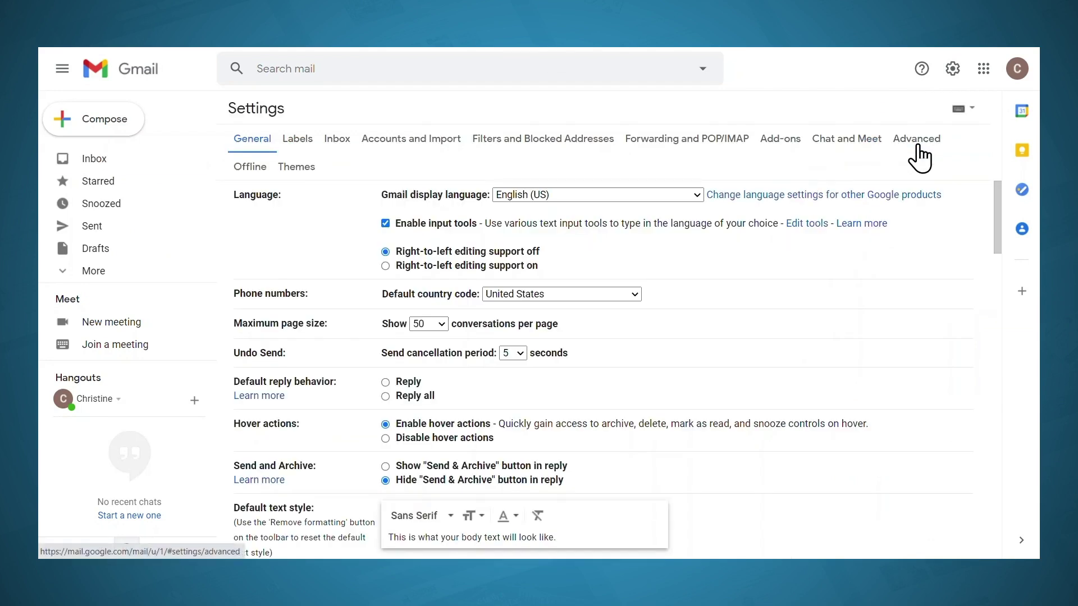
left_click(430, 141)
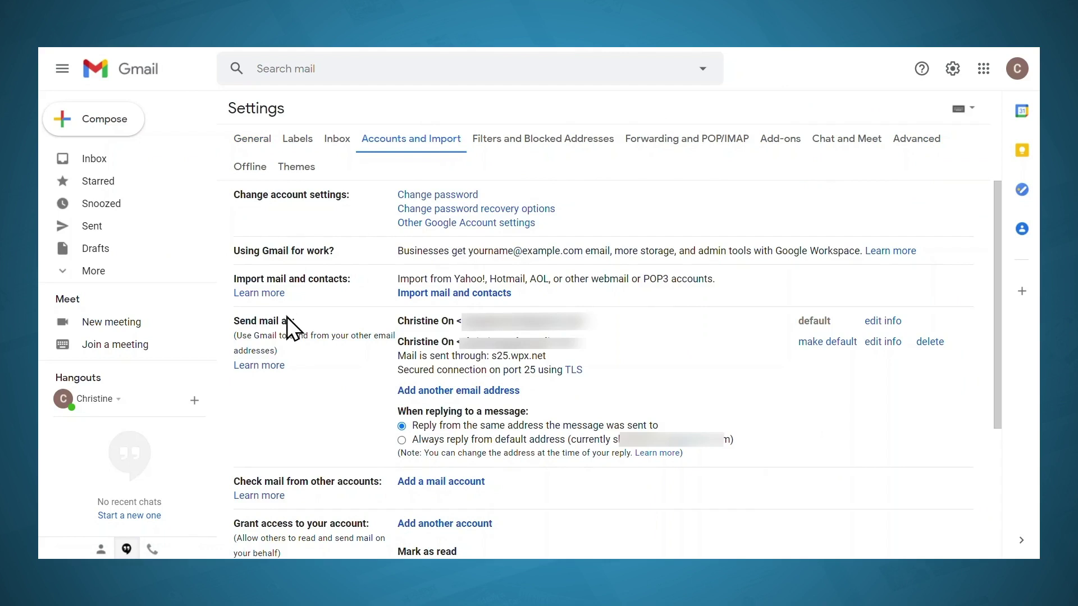
- Enter the amazingoptins.com address as another send-from address and continue to SMTP setup
left_click(446, 391)
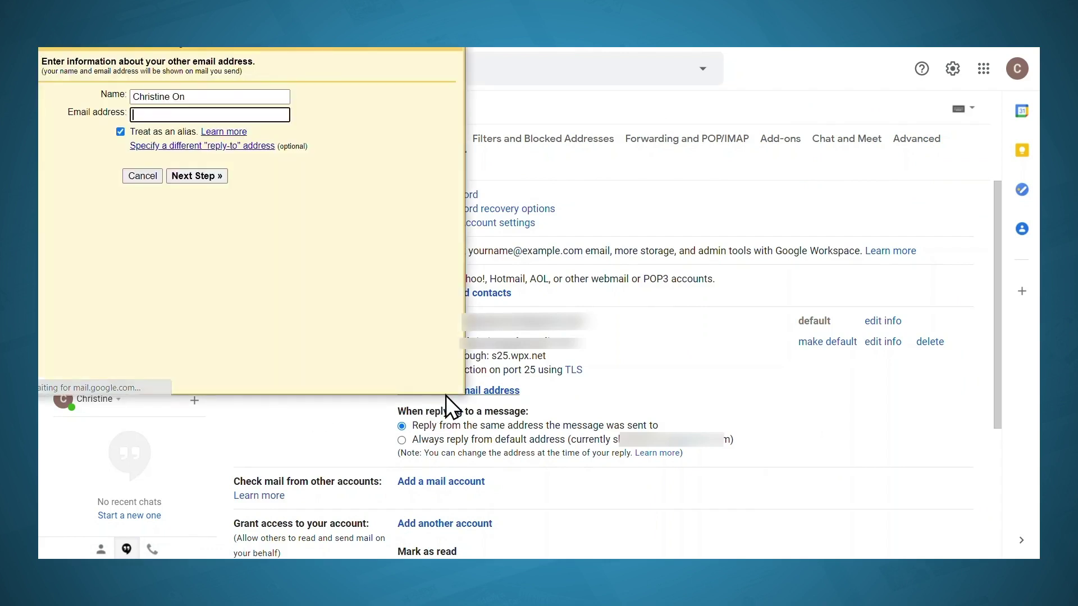
left_click_drag(464, 119, 573, 136)
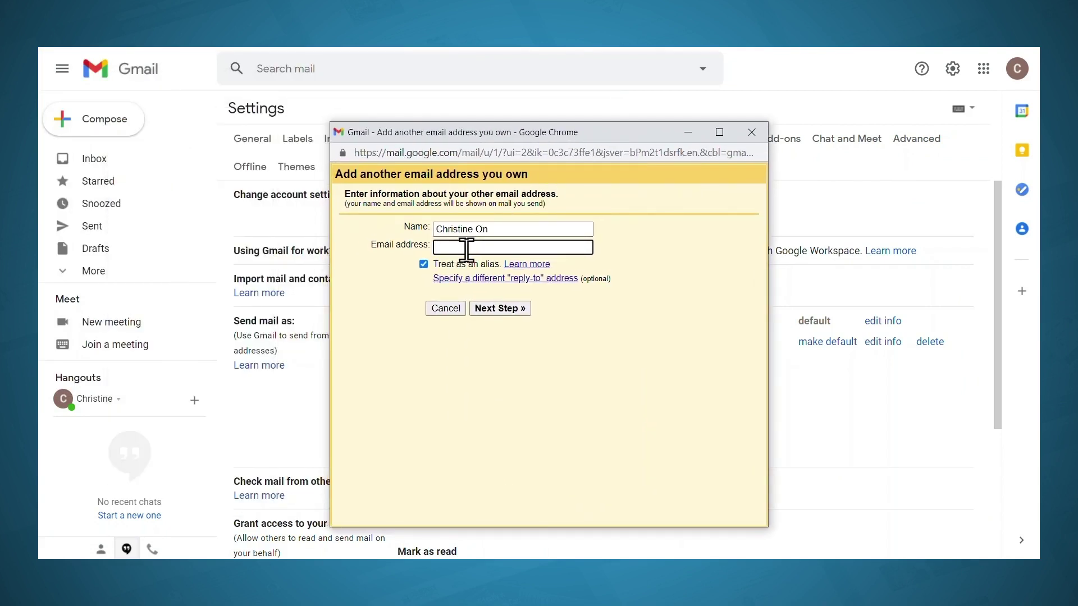
key("ctrl+v")
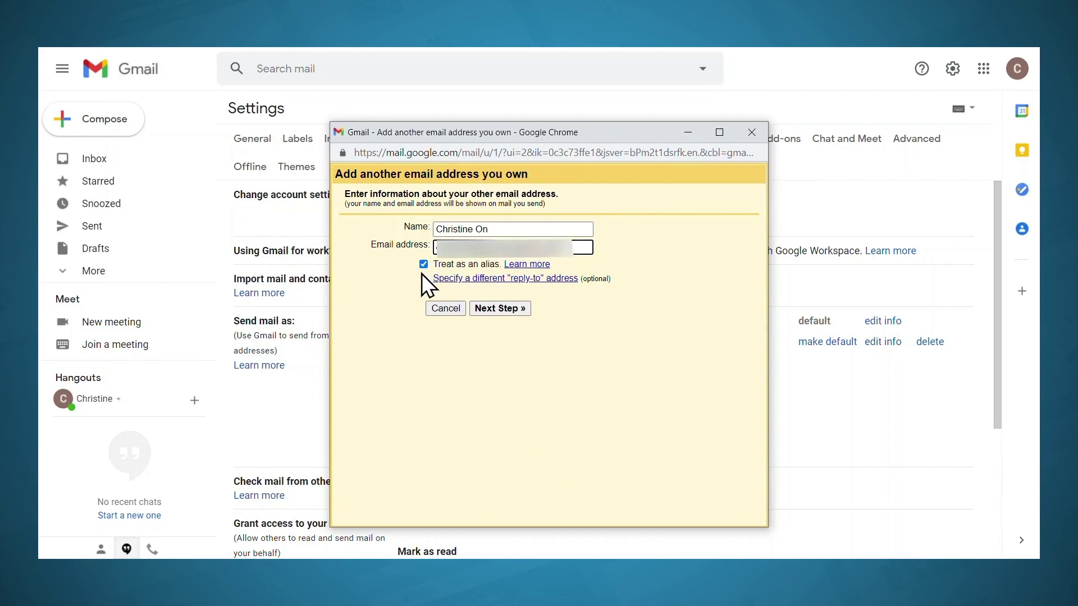
left_click(513, 312)
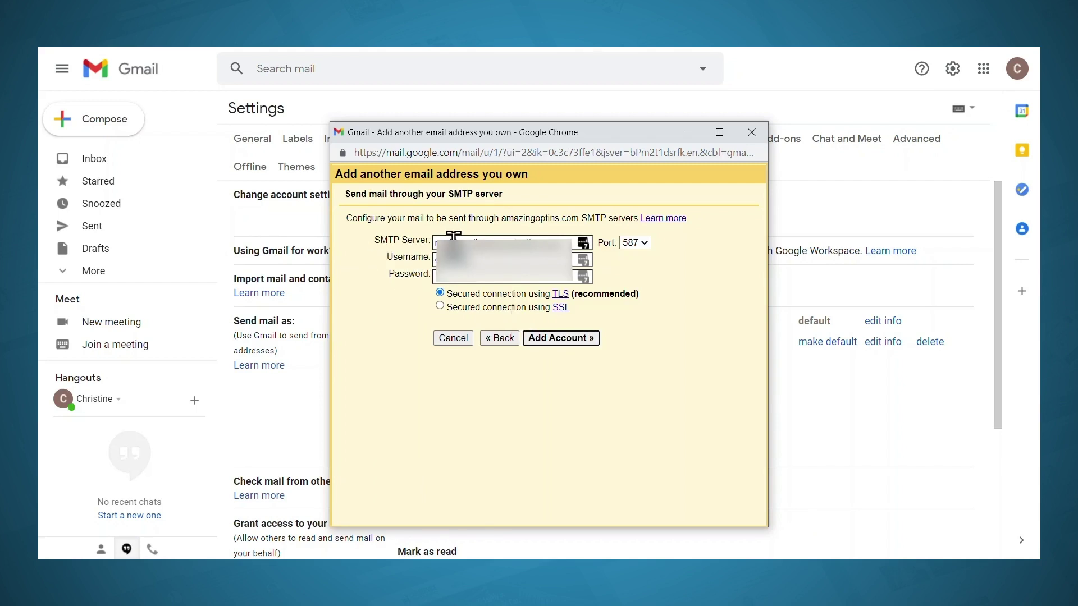
- Set the domain's SMTP server with port 465 SSL, fill in username and password, and add the account
triple_click(453, 240)
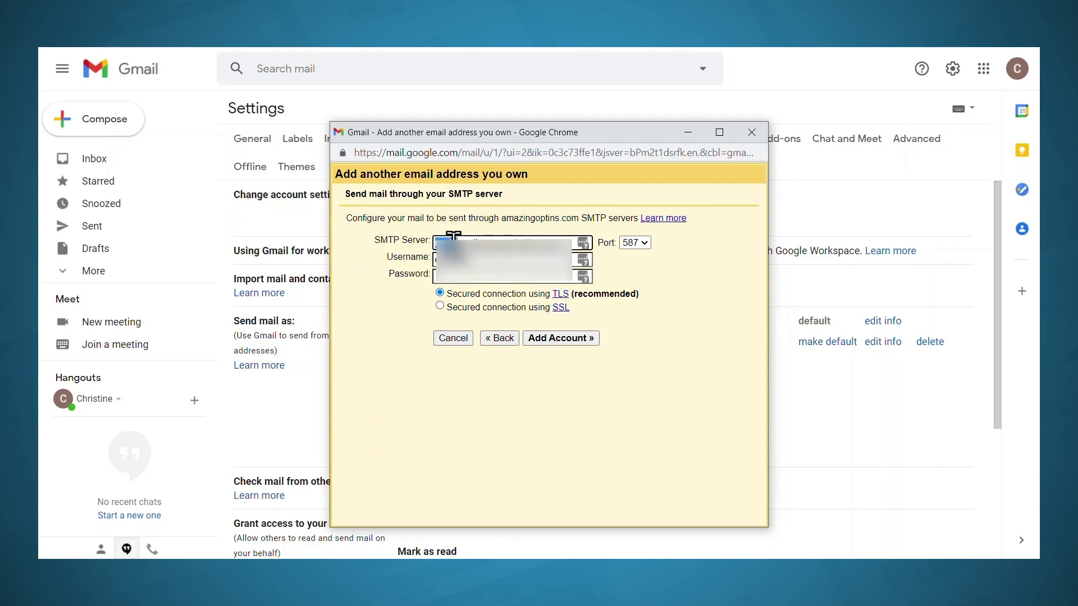
key("ctrl+v")
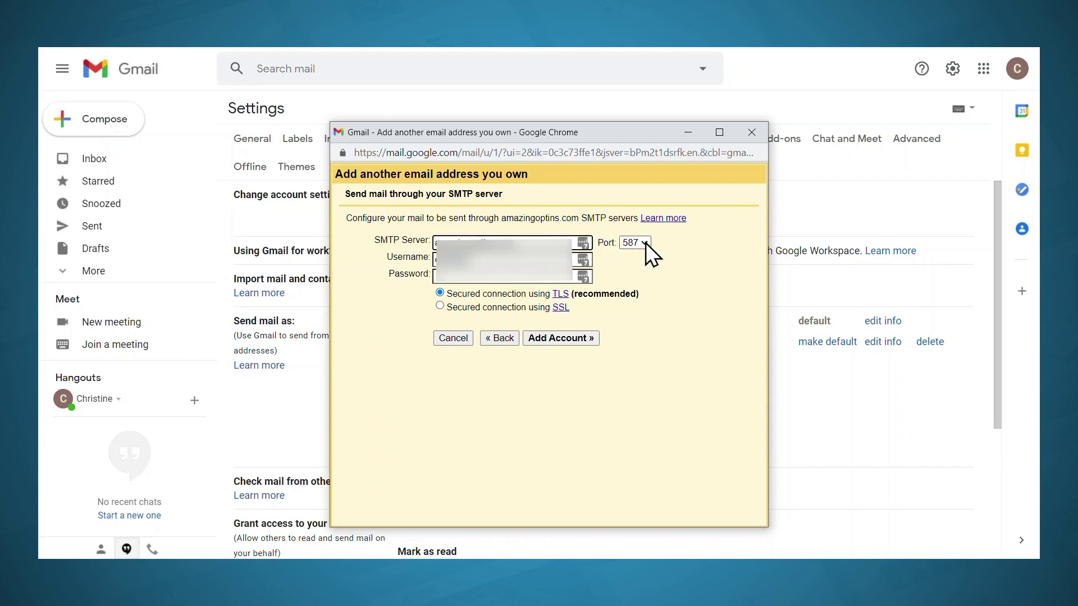
left_click(646, 243)
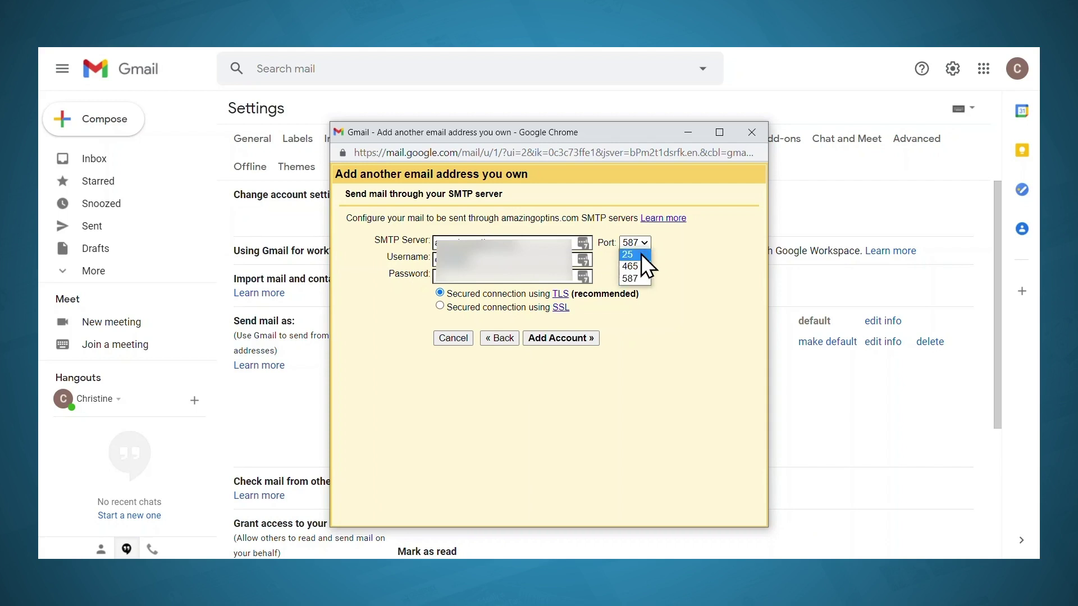
left_click(639, 267)
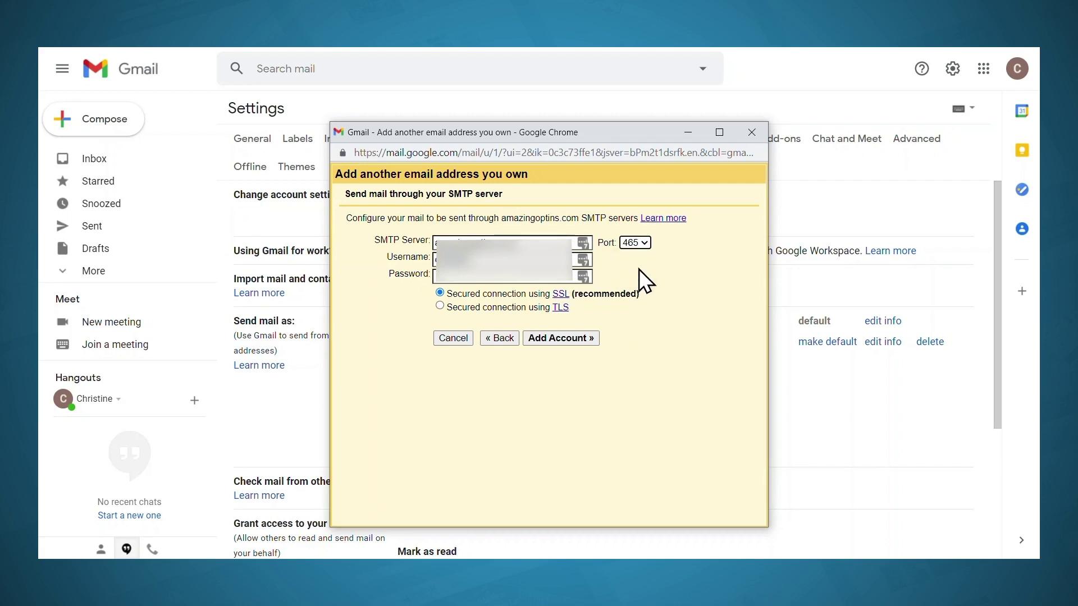
left_click(505, 259)
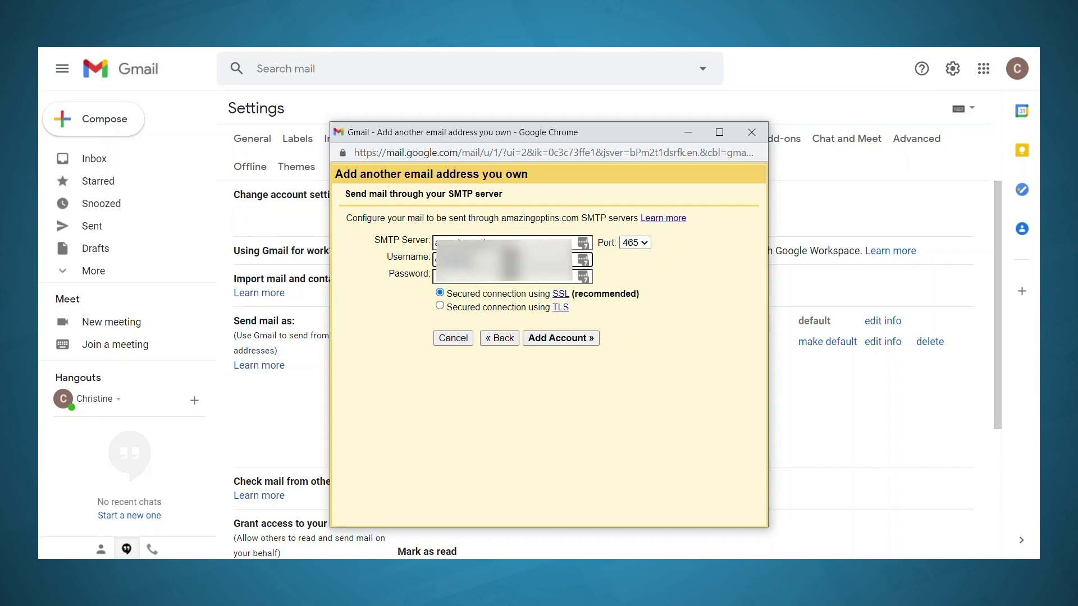
left_click(492, 277)
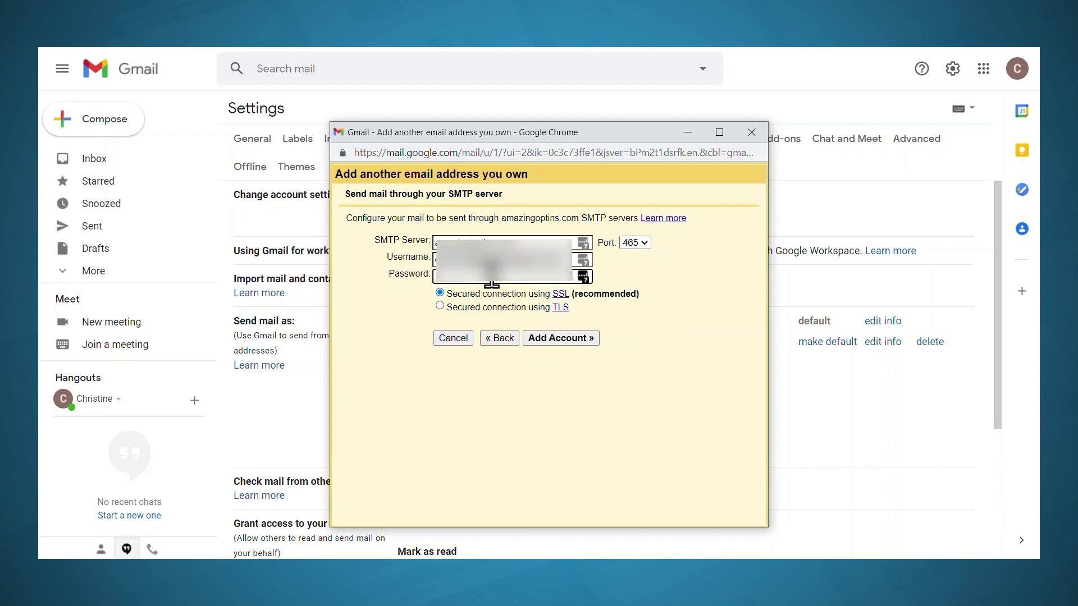
left_click(550, 343)
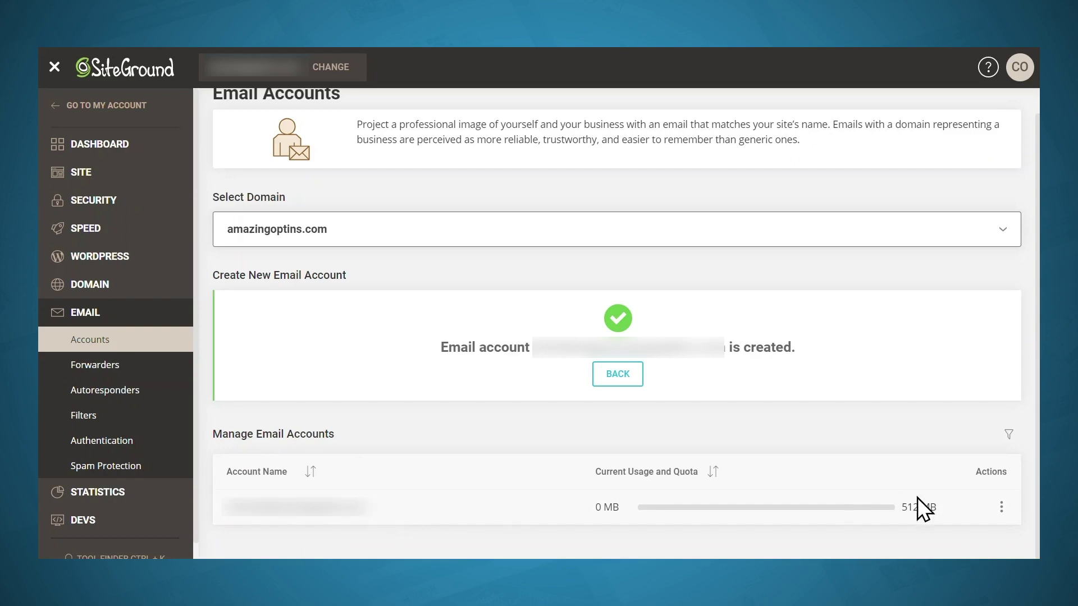
- Log in to the new mailbox's Webmail and open the Gmail confirmation email
left_click(1001, 508)
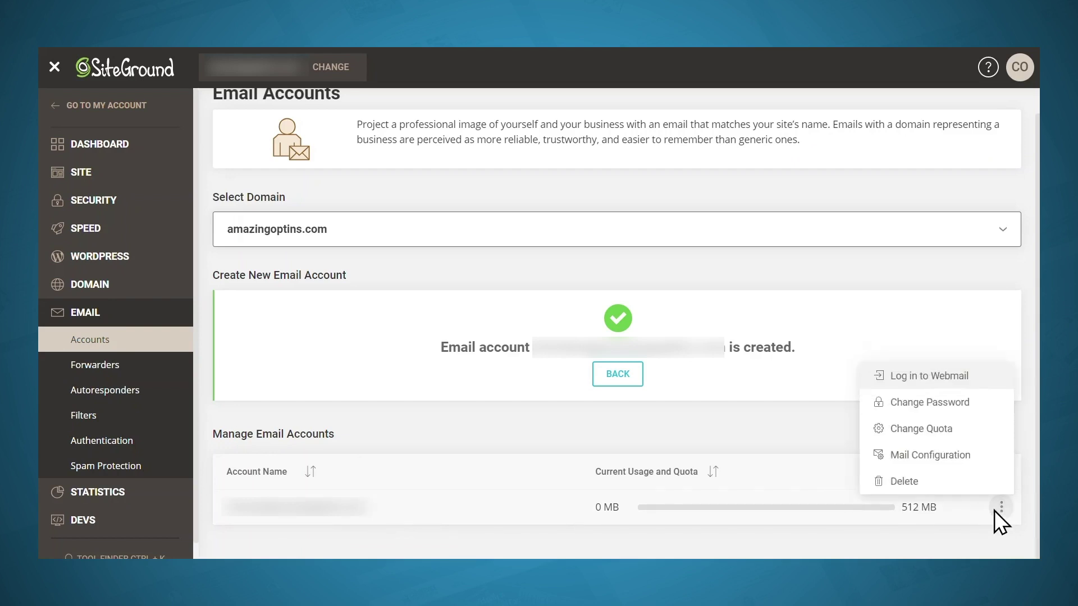
left_click(945, 381)
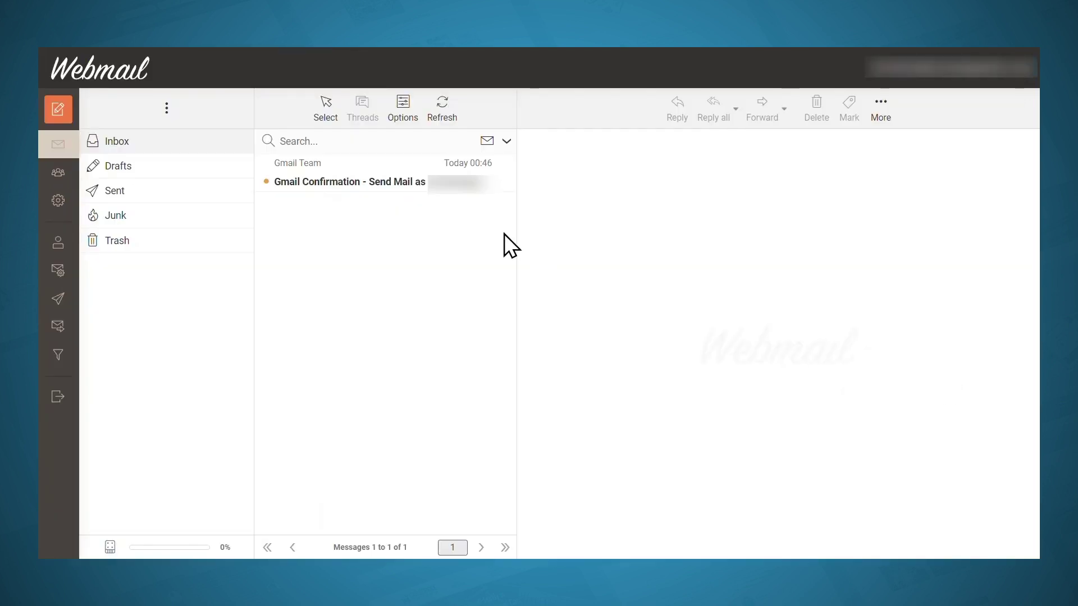
left_click(392, 182)
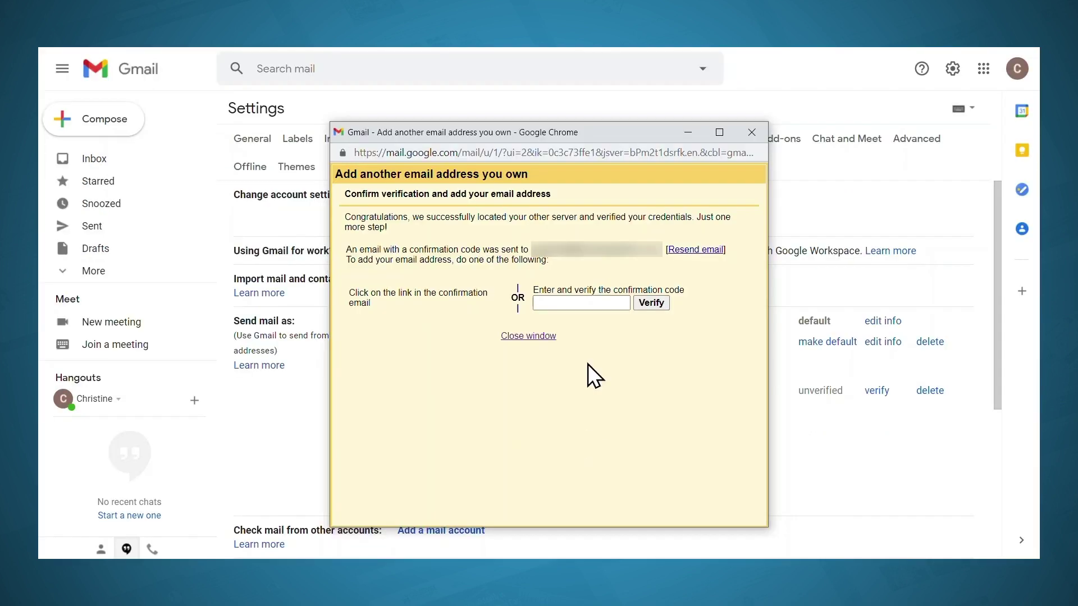
- Verify the amazingoptins.com address with the pasted confirmation code, then start a new message
left_click(565, 304)
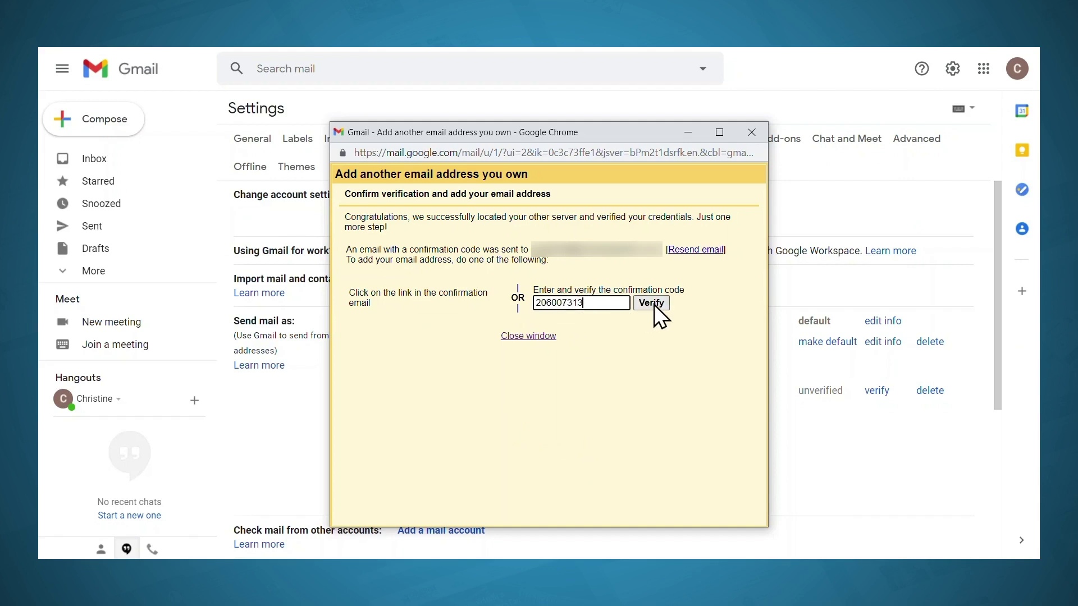
left_click(654, 306)
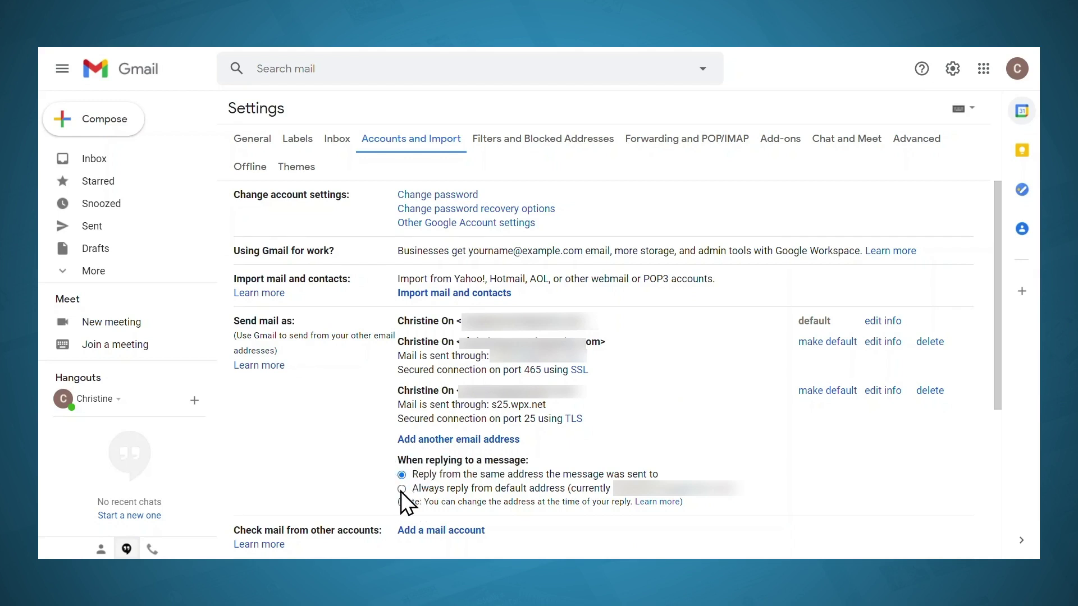
left_click(127, 128)
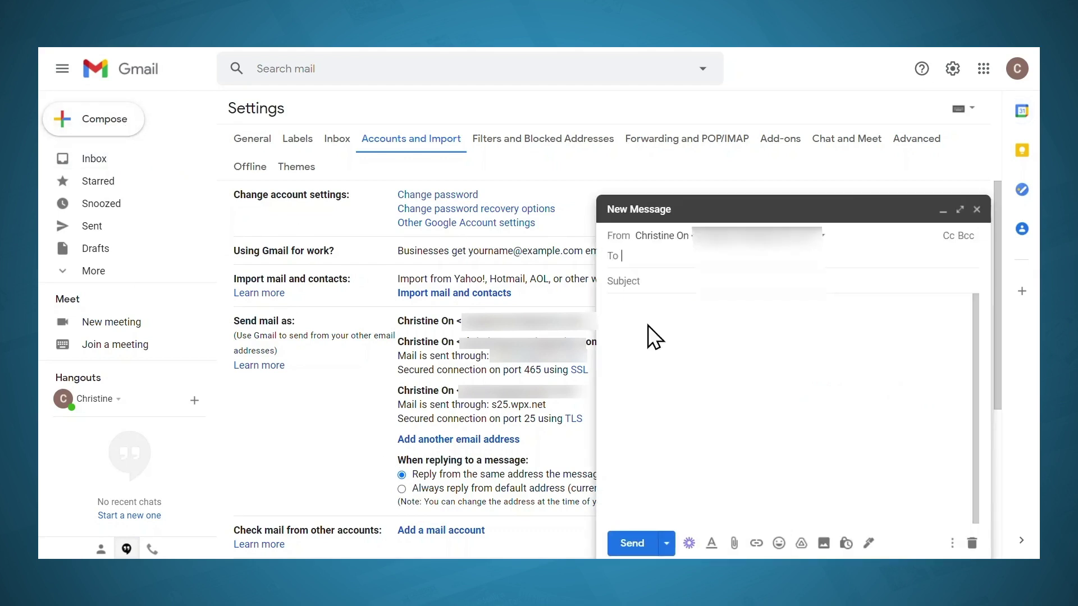
- Open the new message's From dropdown to view the available sender addresses
left_click(825, 246)
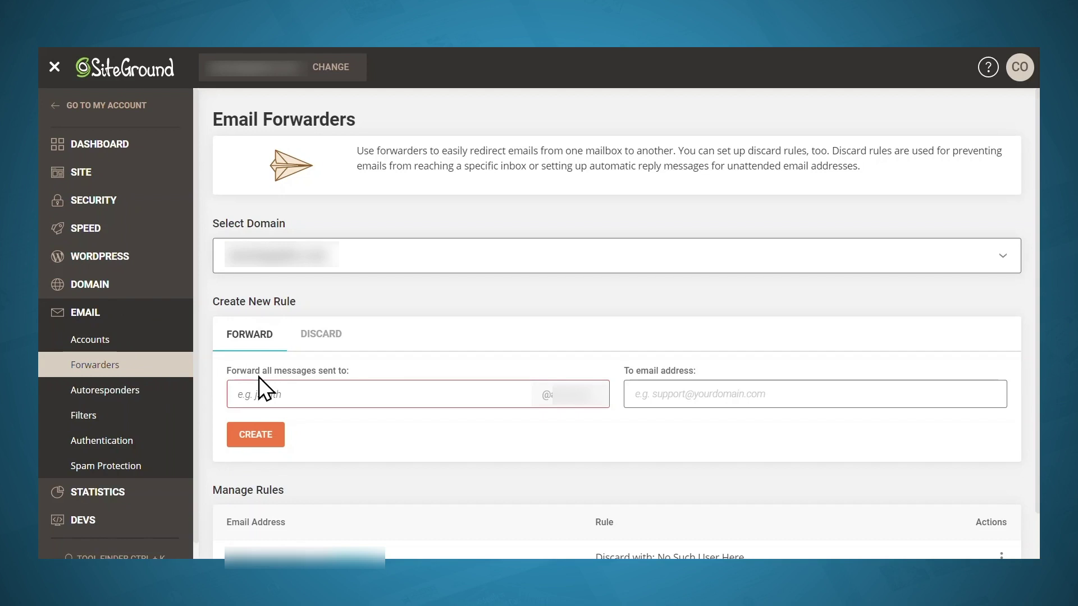
- Create a forwarder for the domain mailbox to the pasted destination address
left_click(333, 390)
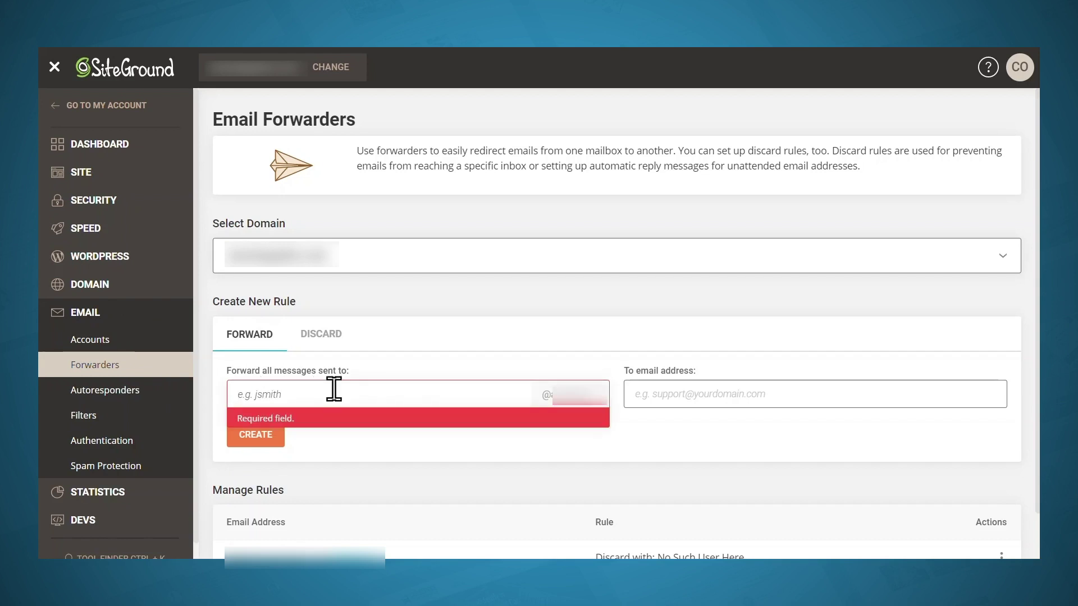
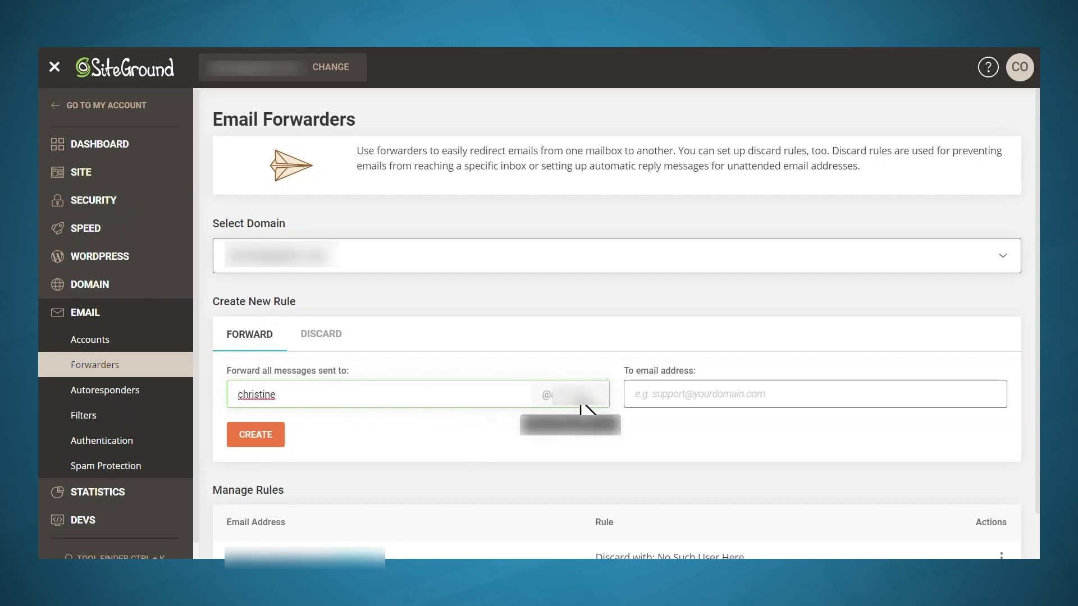
left_click(661, 391)
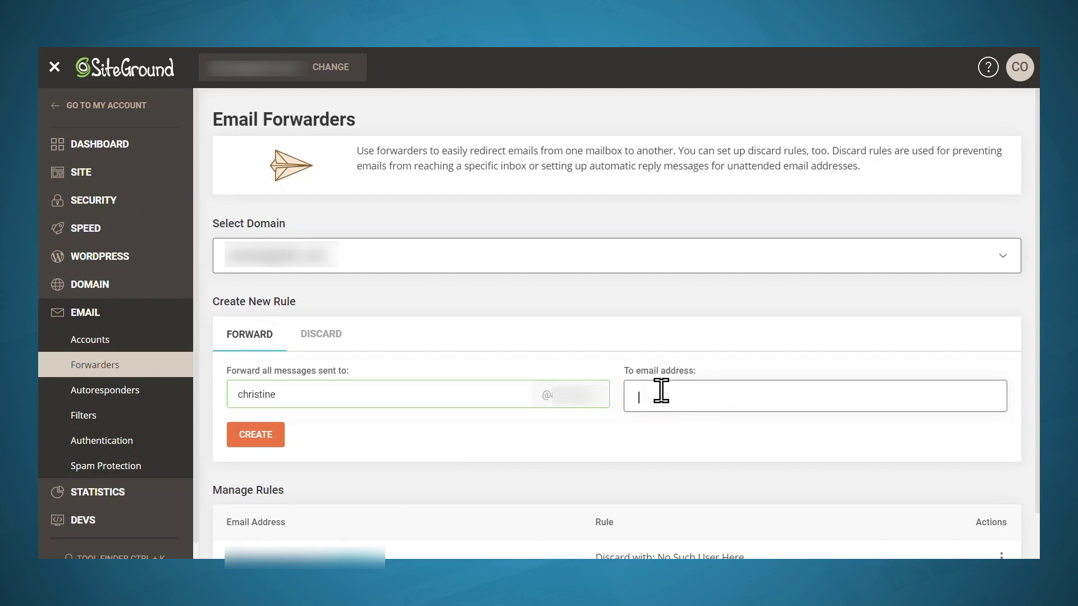
key("ctrl+v")
left_click(265, 439)
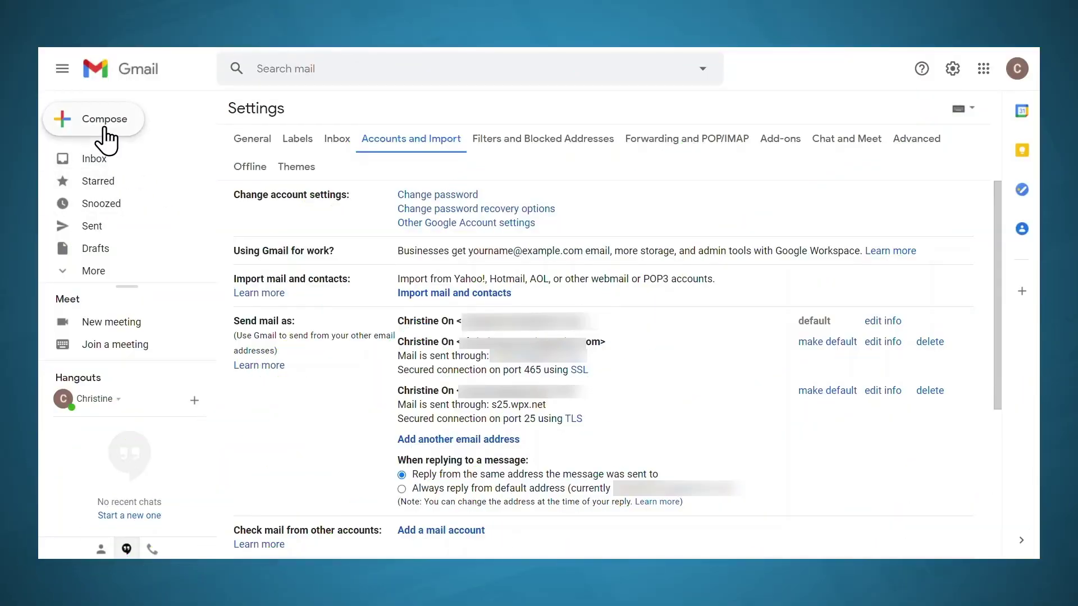
- Compose a new message and confirm the From dropdown offers all three sender addresses
left_click(105, 135)
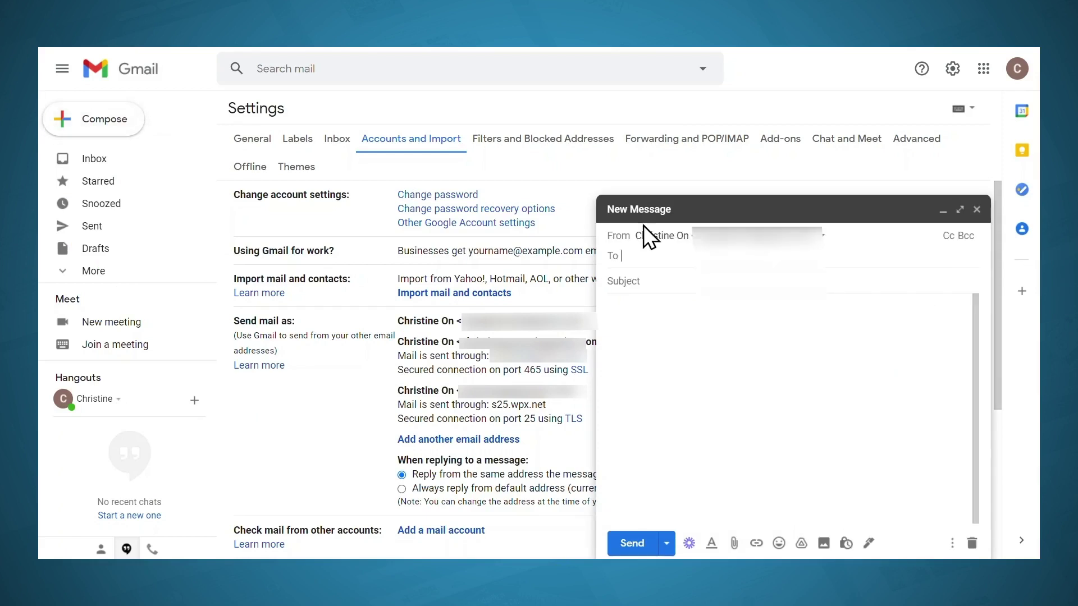
left_click(824, 244)
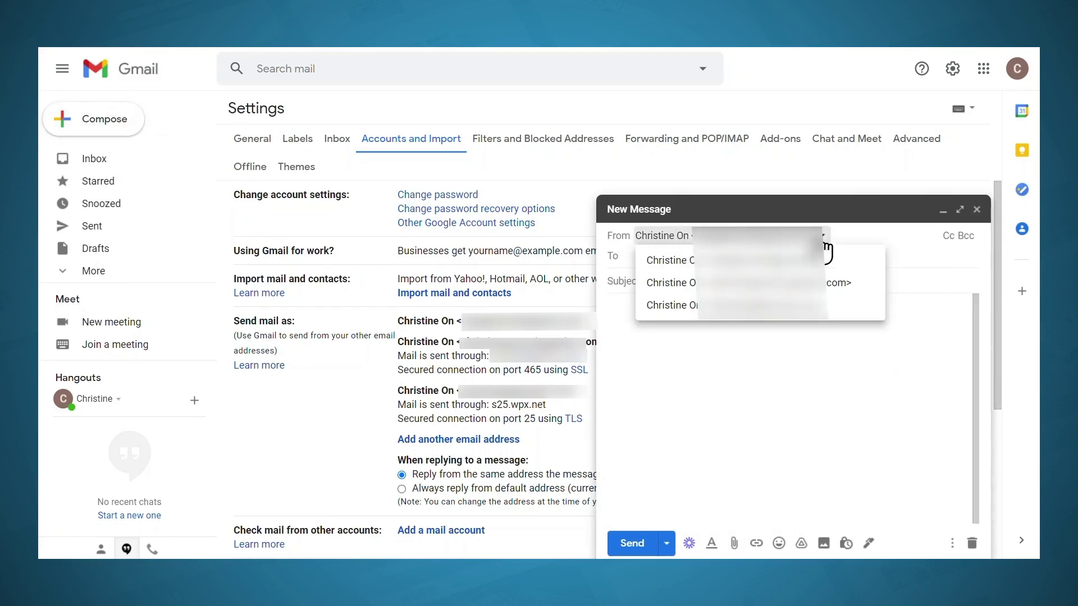
left_click(853, 238)
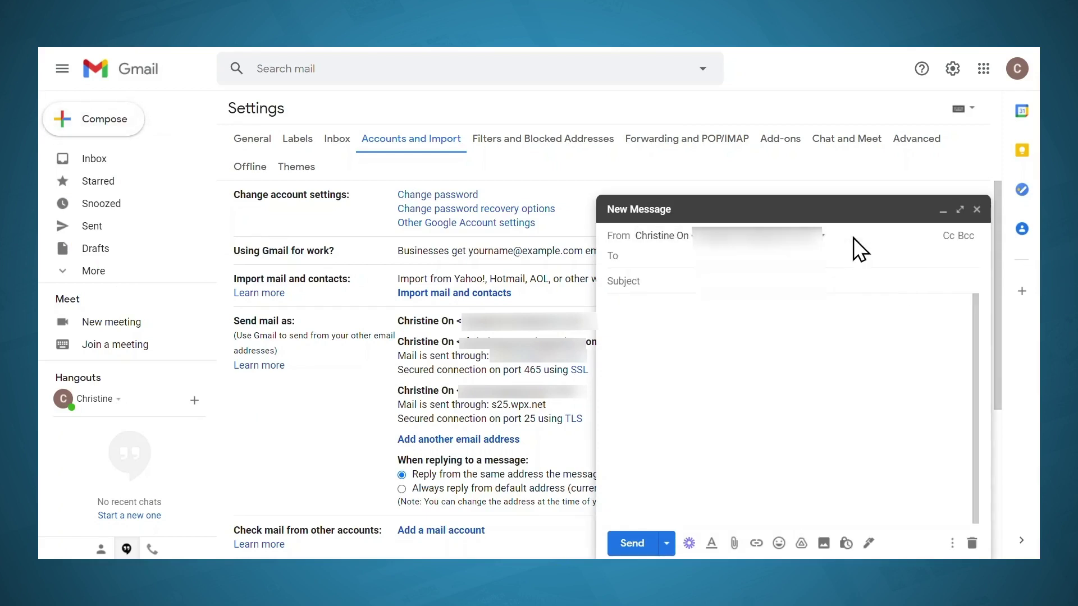